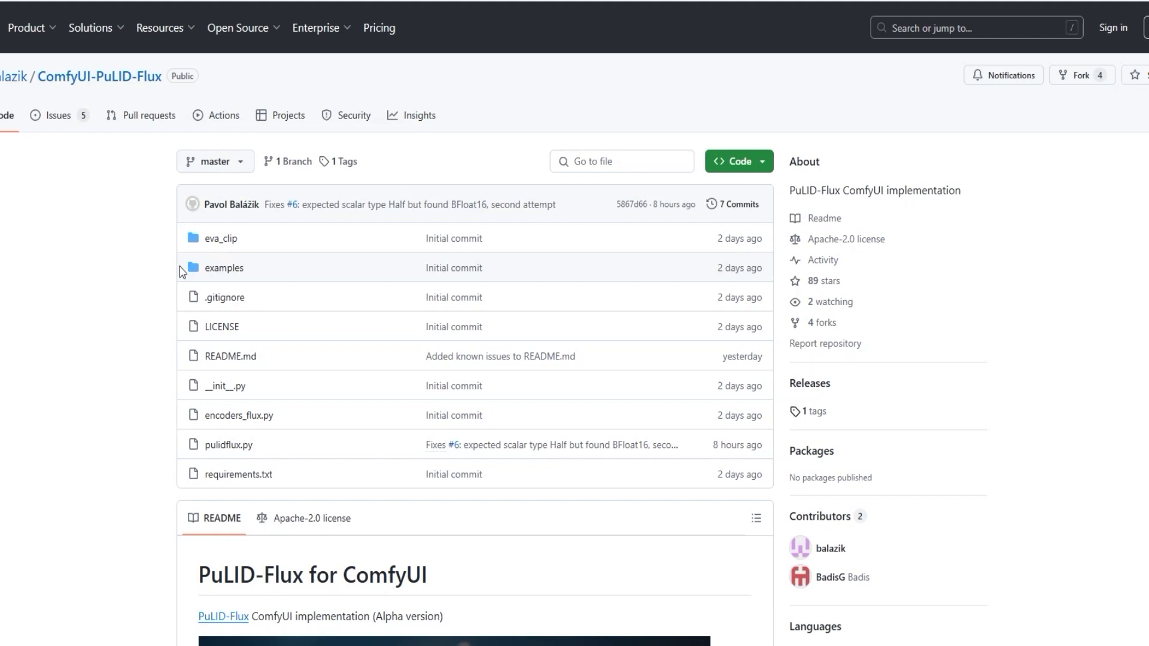
Copy the ComfyUI-PuLID-Flux git clone line from the README's Installation section.
{"action": "scroll", "coordinate": [183, 271], "scroll_direction": "down", "scroll_amount": 6}
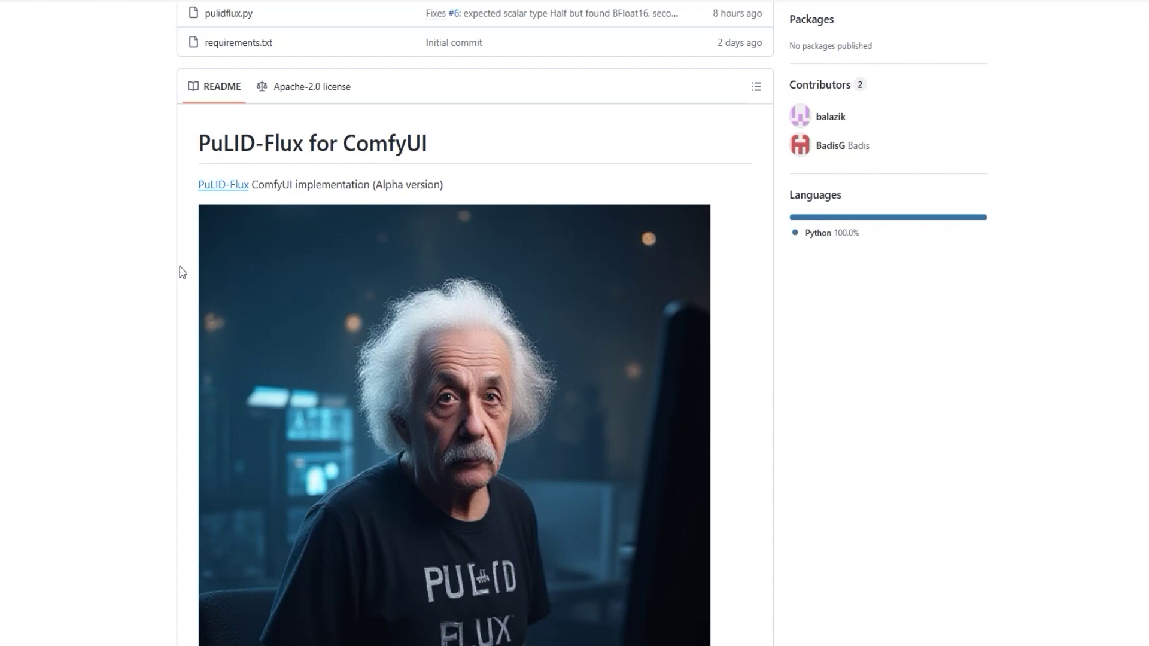
{"action": "scroll", "coordinate": [183, 272], "scroll_direction": "up", "scroll_amount": 7}
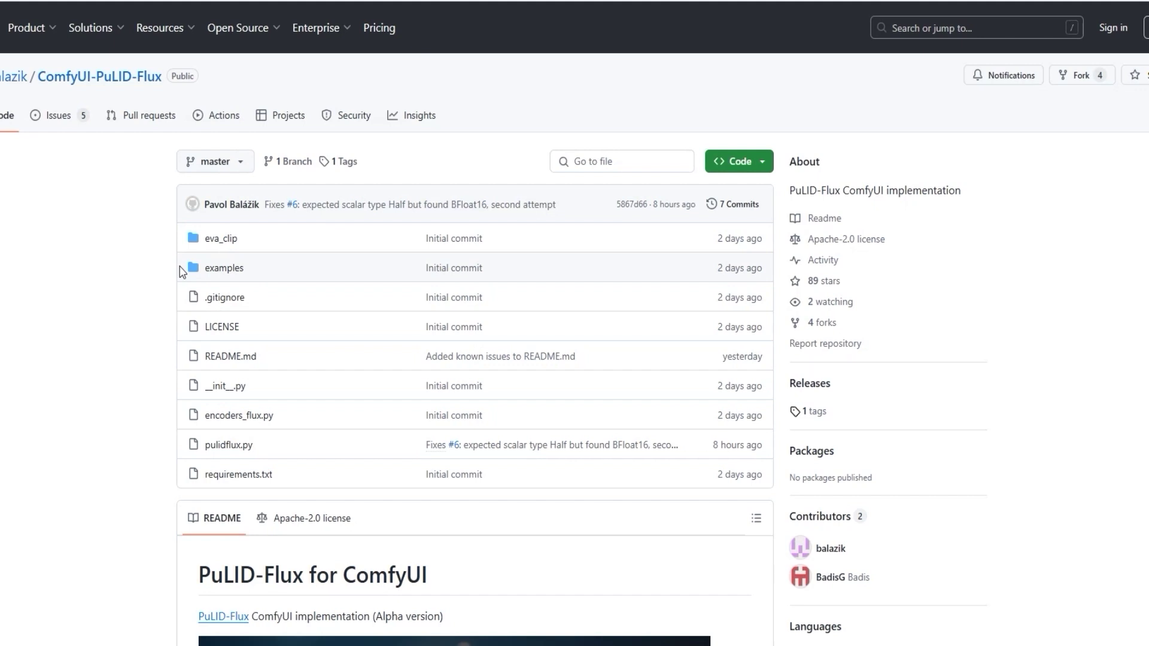
{"action": "scroll", "coordinate": [183, 272], "scroll_direction": "down", "scroll_amount": 5}
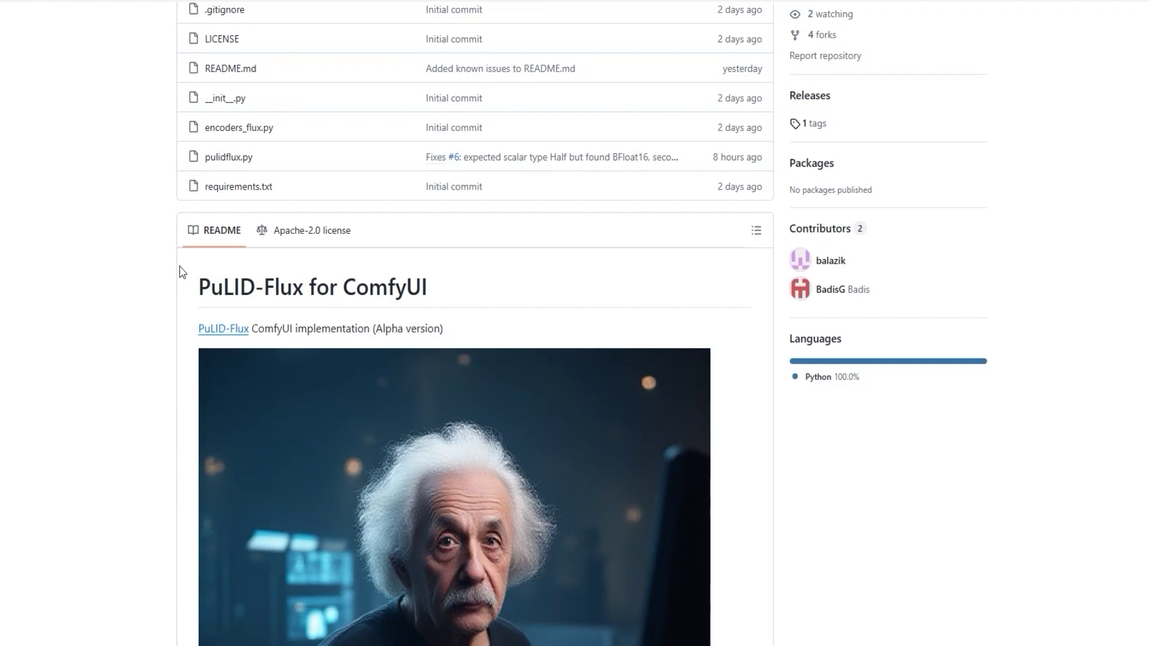
{"action": "scroll", "coordinate": [183, 272], "scroll_direction": "down", "scroll_amount": 20}
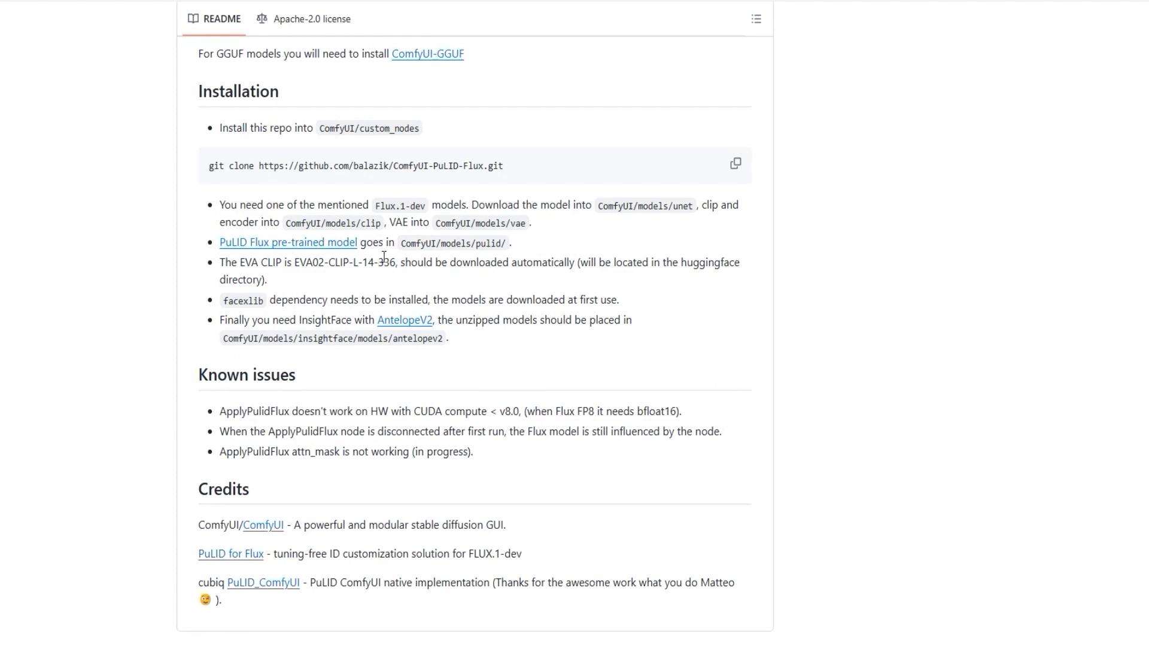
{"action": "left_click_drag", "start_coordinate": [208, 165], "coordinate": [505, 170]}
{"action": "key", "text": "ctrl+c"}
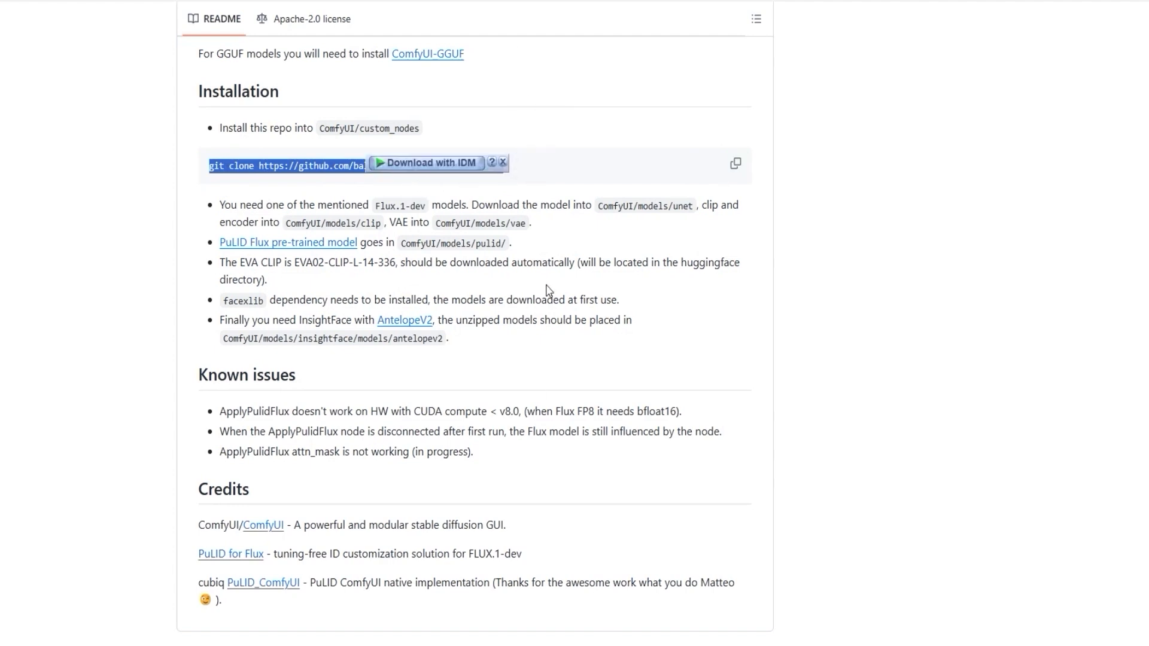
{"action": "left_click", "coordinate": [302, 175]}
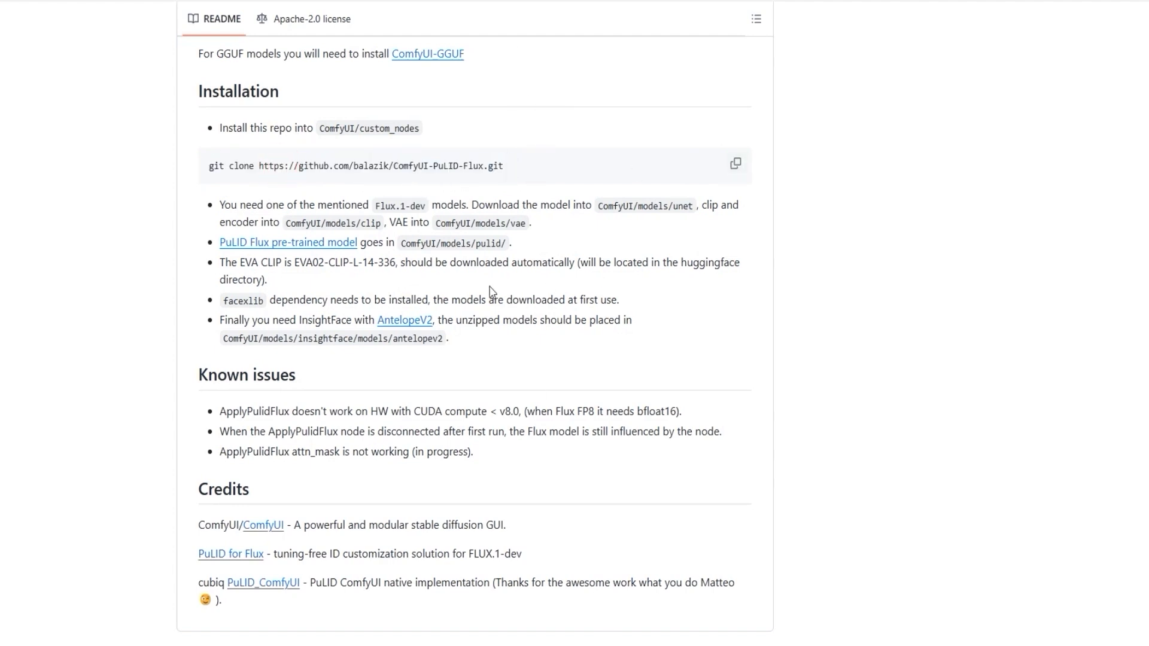
{"action": "key", "text": "alt+Tab"}
Run the pasted git clone in a cmd prompt at custom_nodes; ComfyUI-PuLID-Flux already exists.
{"action": "left_click_drag", "start_coordinate": [703, 137], "coordinate": [947, 164]}
{"action": "left_click", "coordinate": [591, 46]}
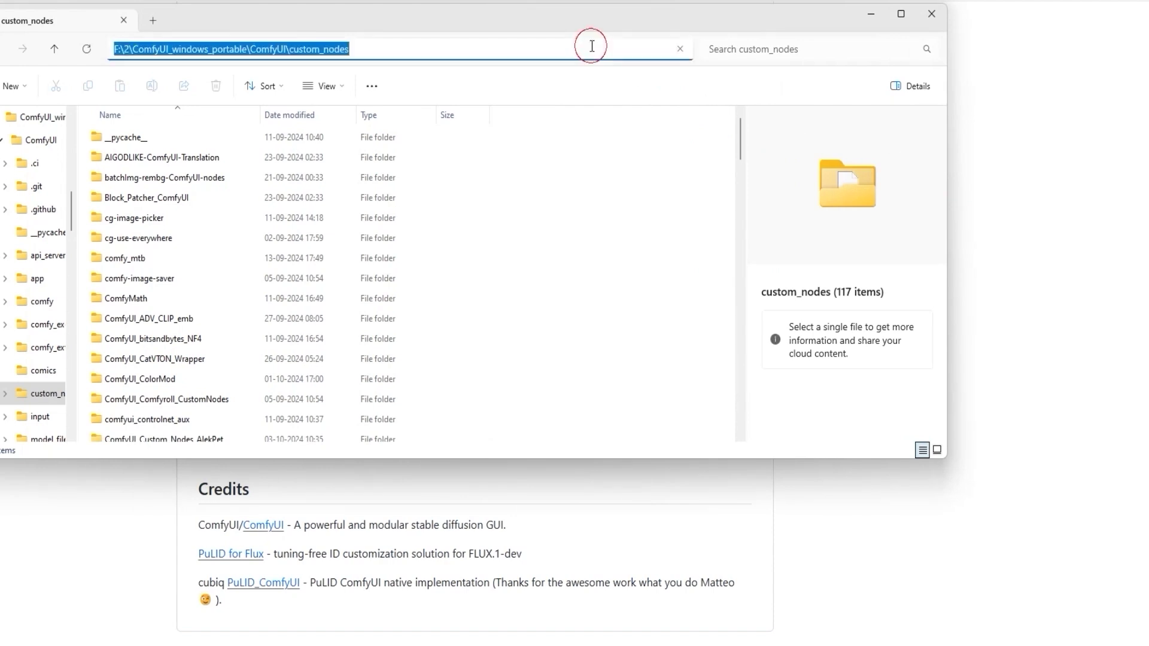
{"action": "type", "text": "cmd"}
{"action": "key", "text": "Return"}
{"action": "right_click", "coordinate": [531, 163]}
{"action": "key", "text": "Return"}
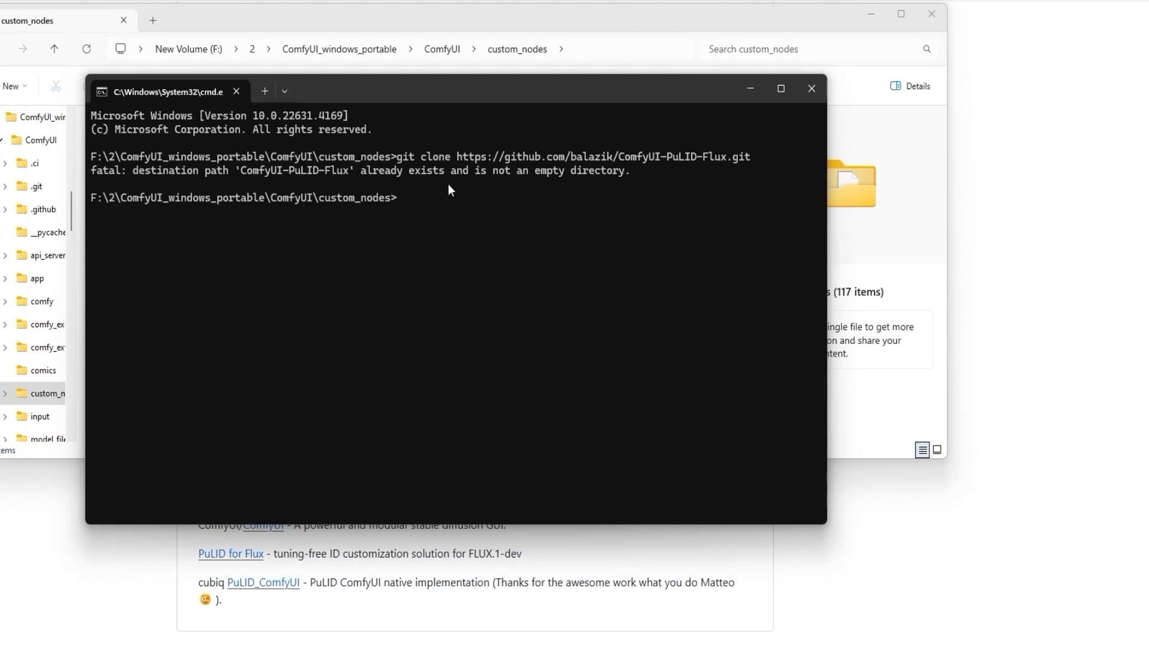
{"action": "left_click_drag", "start_coordinate": [446, 90], "coordinate": [534, 124]}
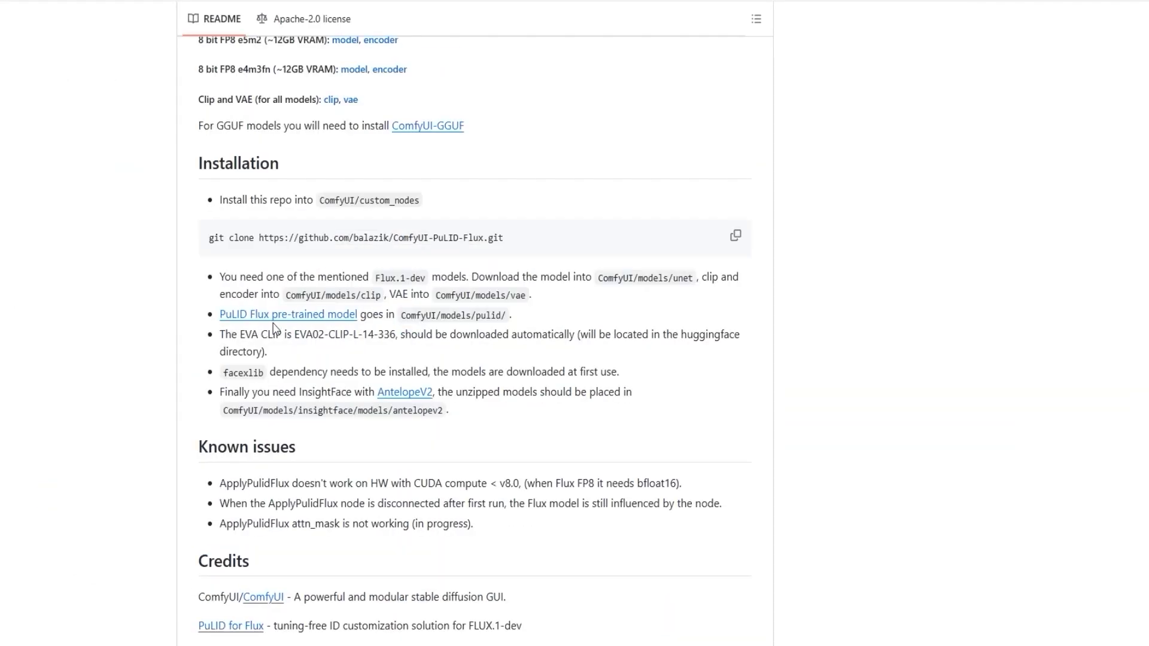
{"action": "right_click", "coordinate": [333, 320]}
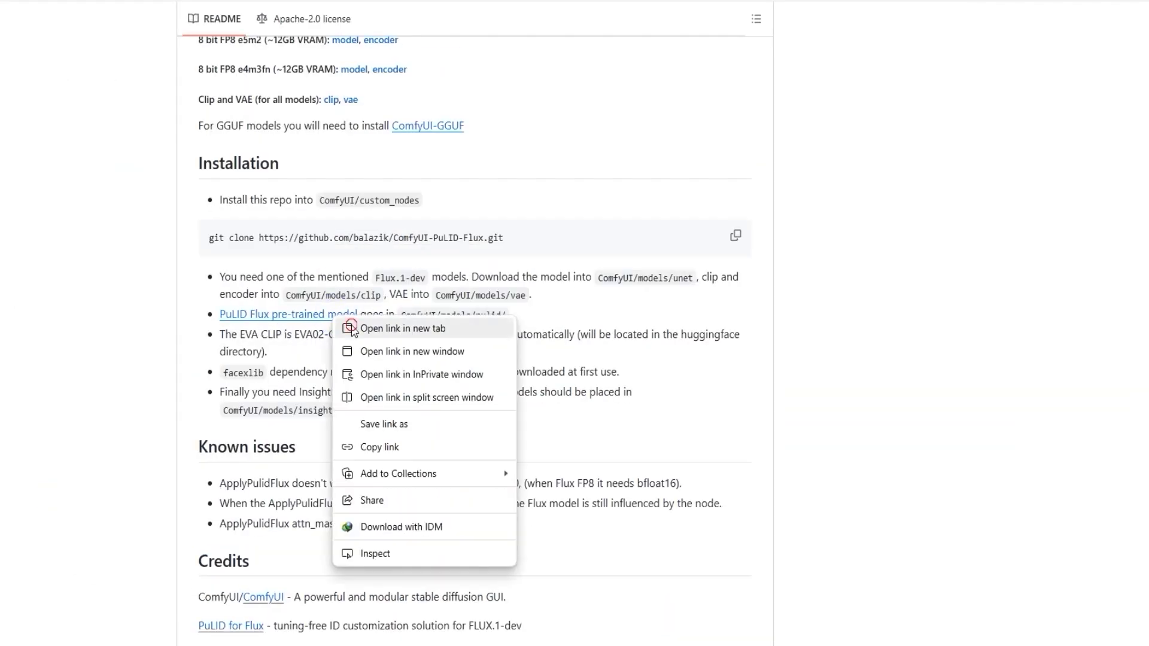
{"action": "left_click", "coordinate": [365, 423]}
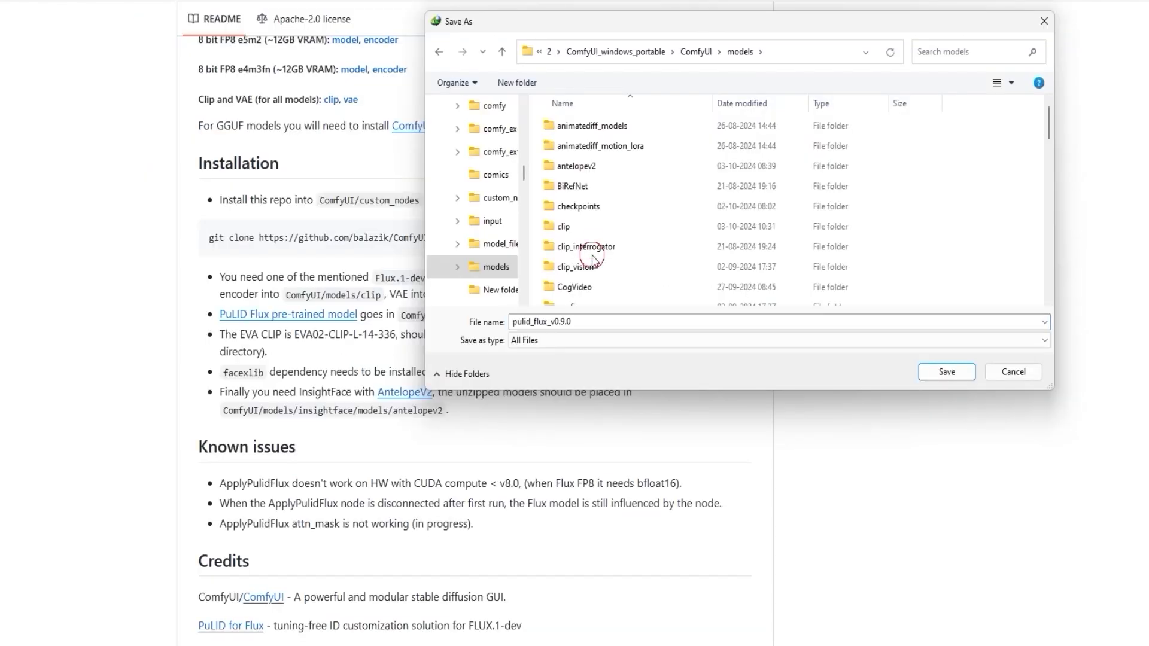
{"action": "left_click", "coordinate": [591, 253]}
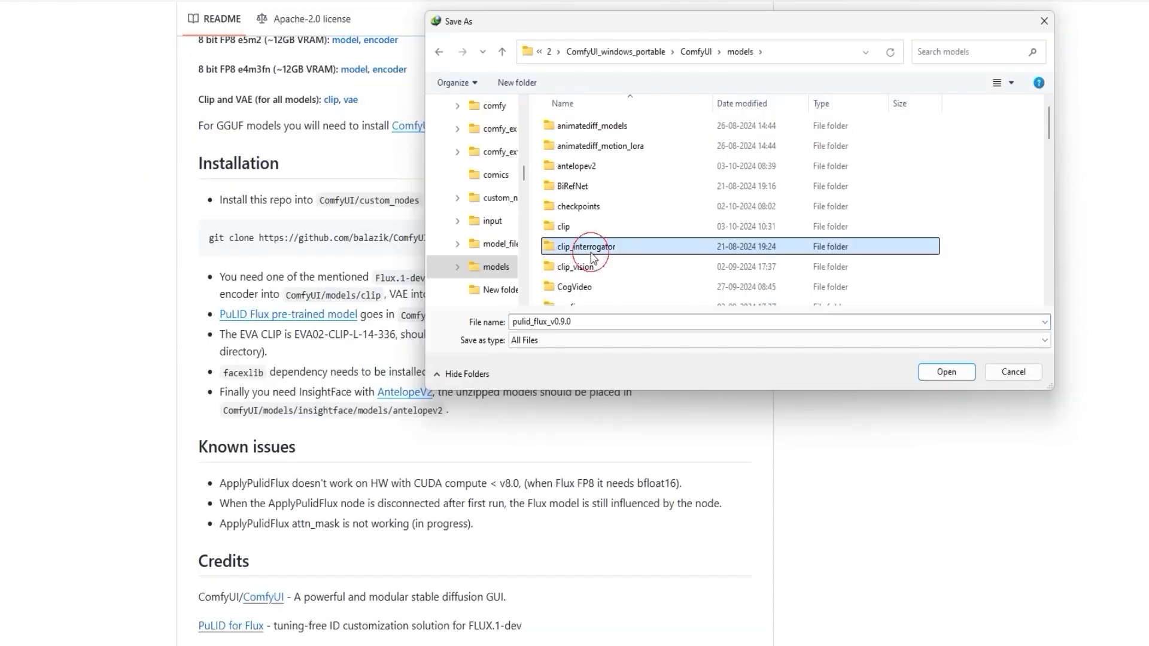
{"action": "key", "text": "p"}
{"action": "key", "text": "p"}
{"action": "key", "text": "p"}
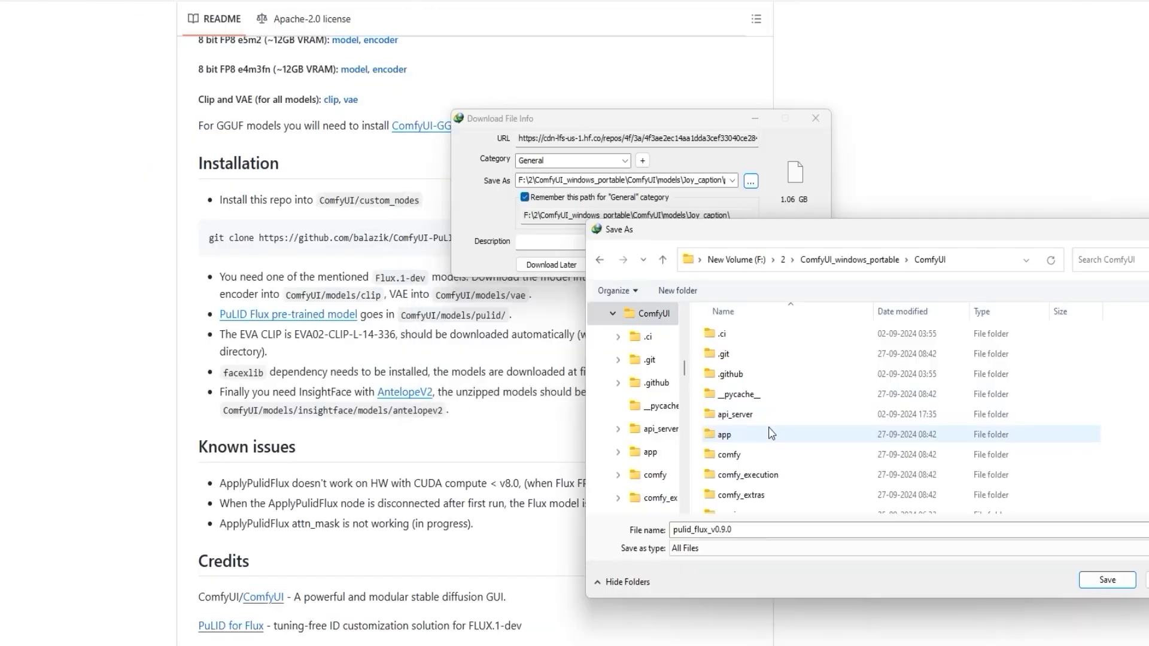
{"action": "left_click", "coordinate": [771, 434]}
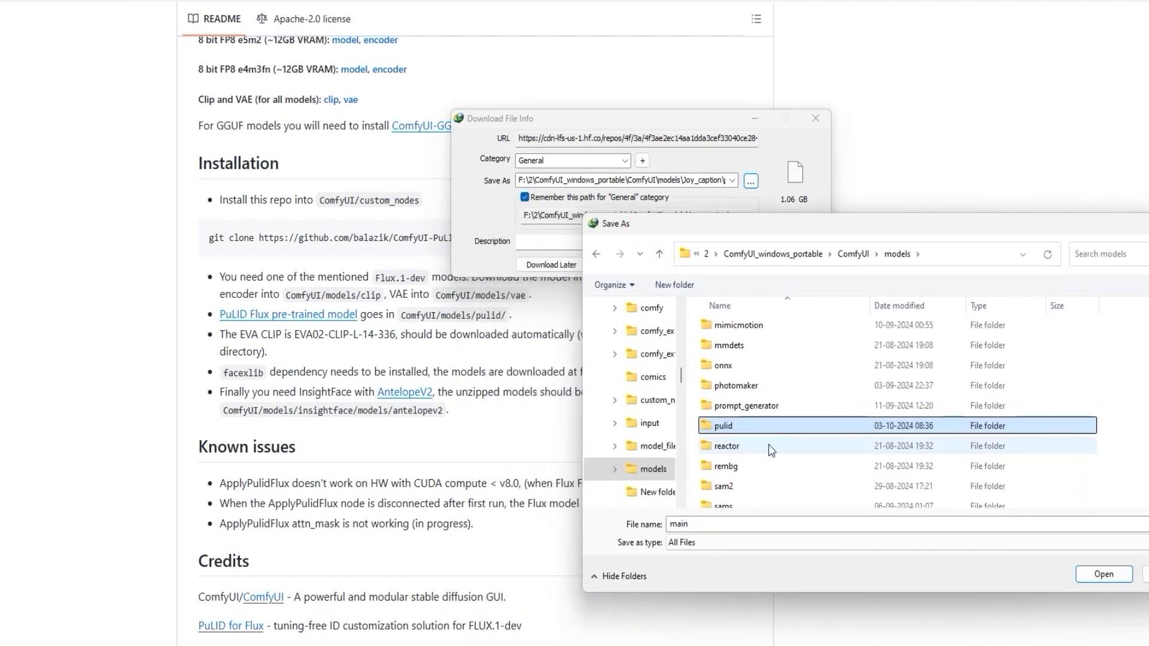
{"action": "double_click", "coordinate": [728, 434]}
{"action": "left_click", "coordinate": [596, 254]}
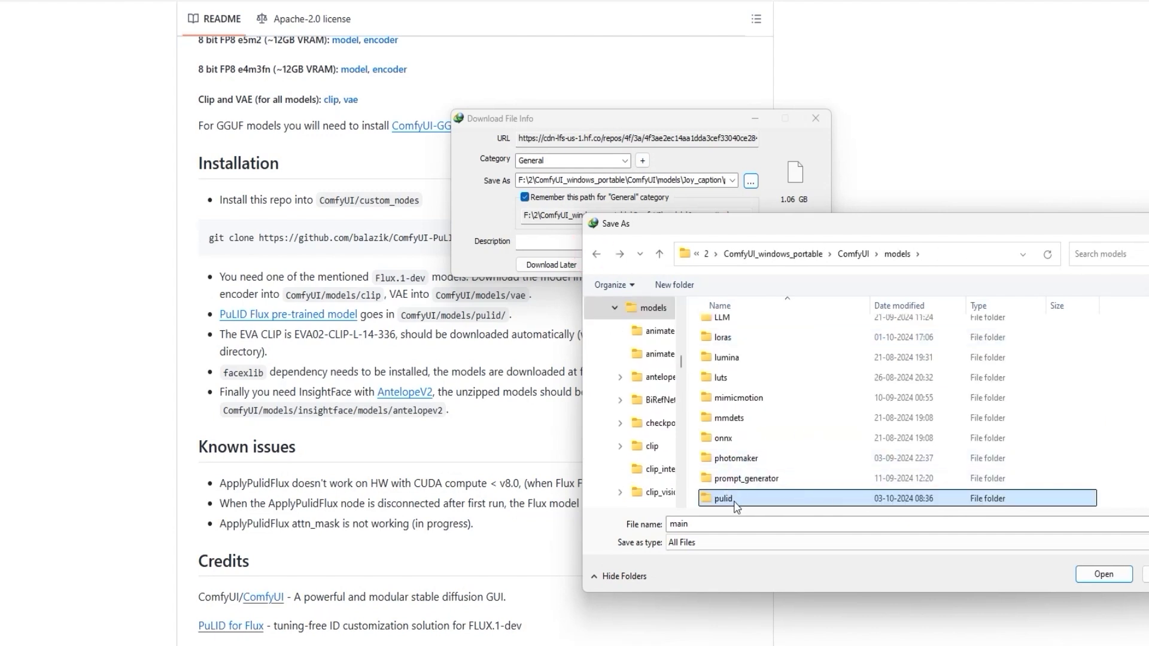
{"action": "right_click", "coordinate": [1070, 390]}
{"action": "mouse_move", "coordinate": [1100, 571]}
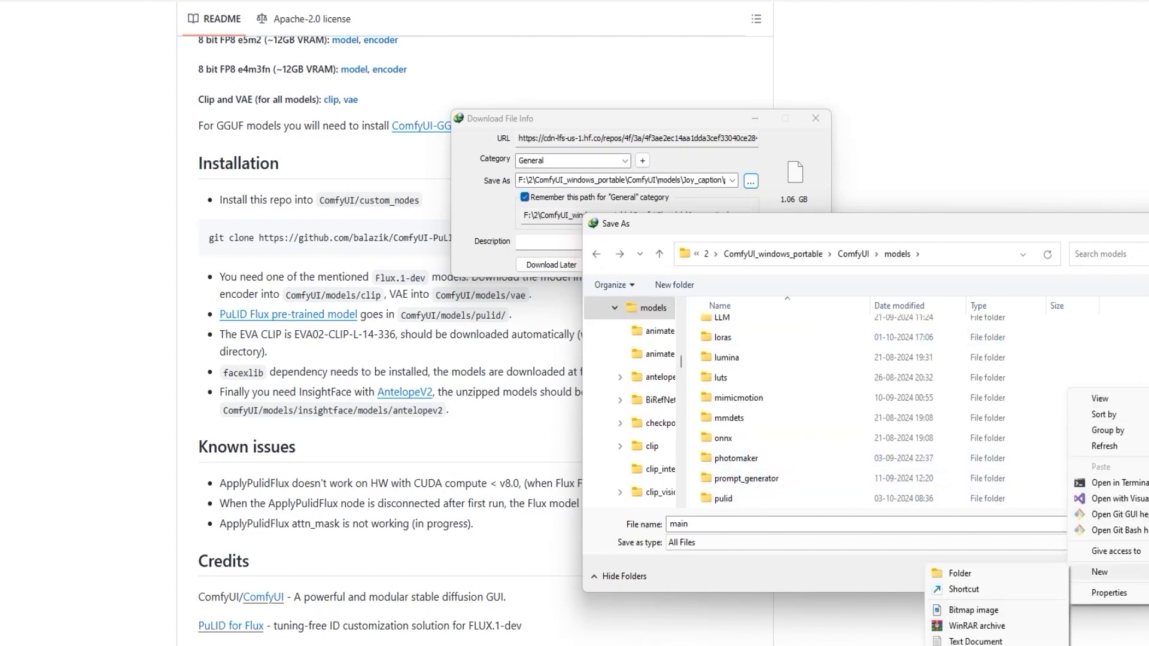
{"action": "left_click", "coordinate": [739, 499]}
{"action": "double_click", "coordinate": [739, 500]}
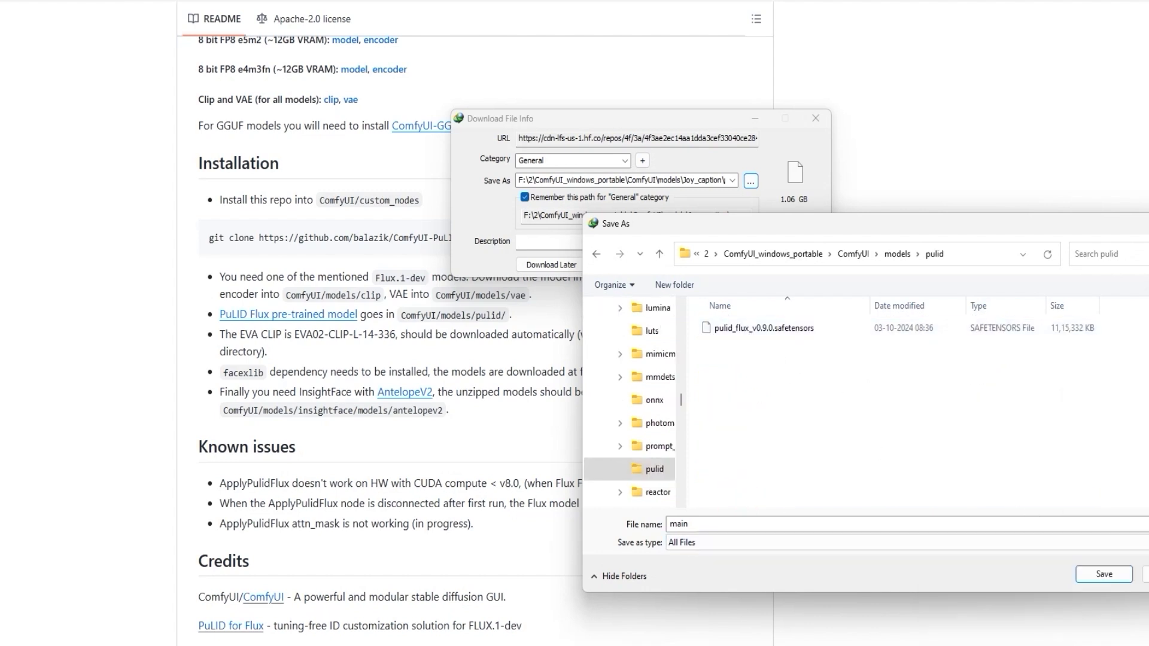
{"action": "left_click", "coordinate": [1145, 575]}
{"action": "left_click", "coordinate": [721, 265]}
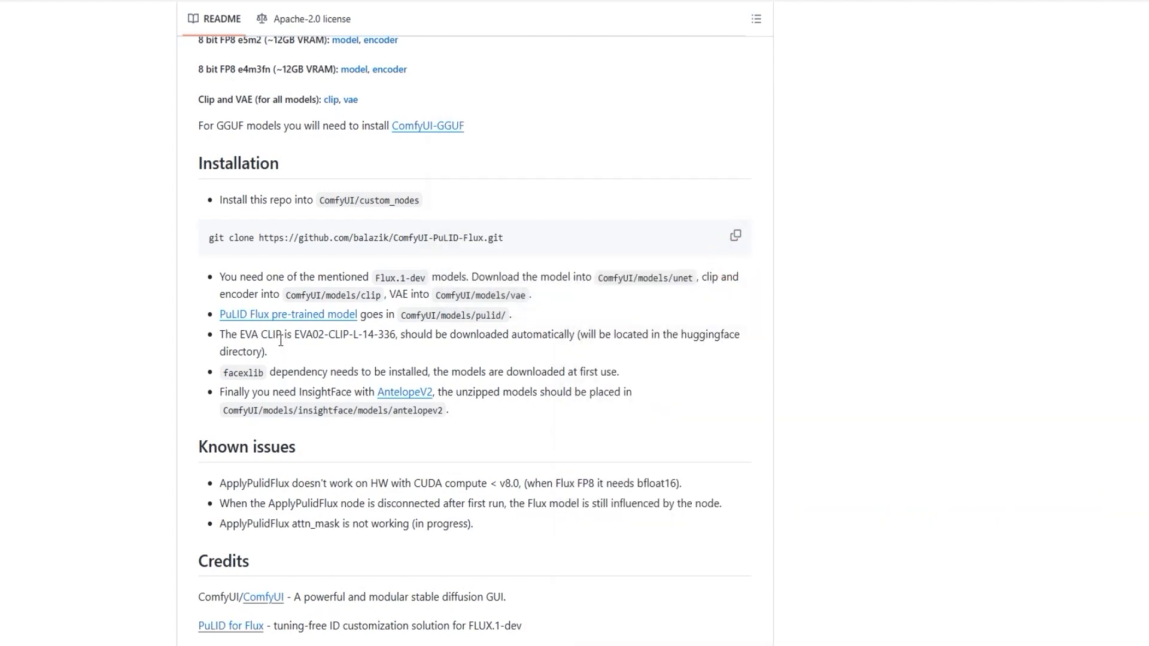
{"action": "scroll", "coordinate": [387, 357], "scroll_direction": "down", "scroll_amount": 1}
{"action": "left_click_drag", "start_coordinate": [267, 301], "coordinate": [231, 309]}
{"action": "left_click", "coordinate": [230, 310]}
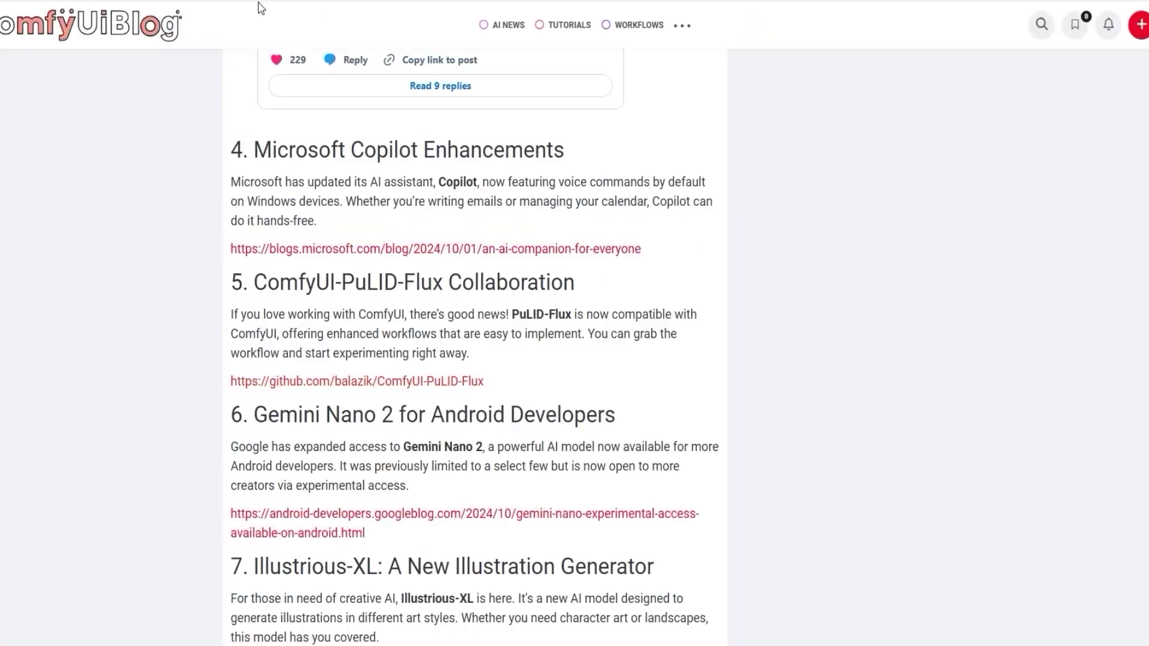
Open the 'How to Install FaceLib in ComfyUI' article on the ComfyUI Blog.
{"action": "scroll", "coordinate": [329, 251], "scroll_direction": "up", "scroll_amount": 4}
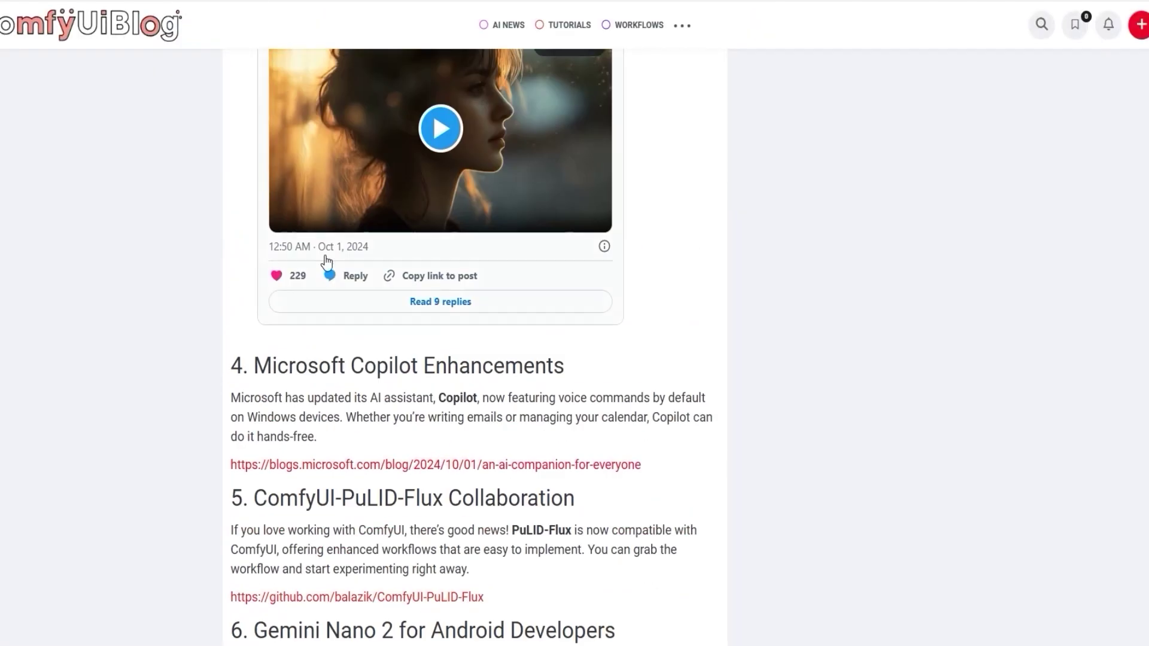
{"action": "scroll", "coordinate": [455, 347], "scroll_direction": "up", "scroll_amount": 5}
{"action": "scroll", "coordinate": [473, 347], "scroll_direction": "up", "scroll_amount": 9}
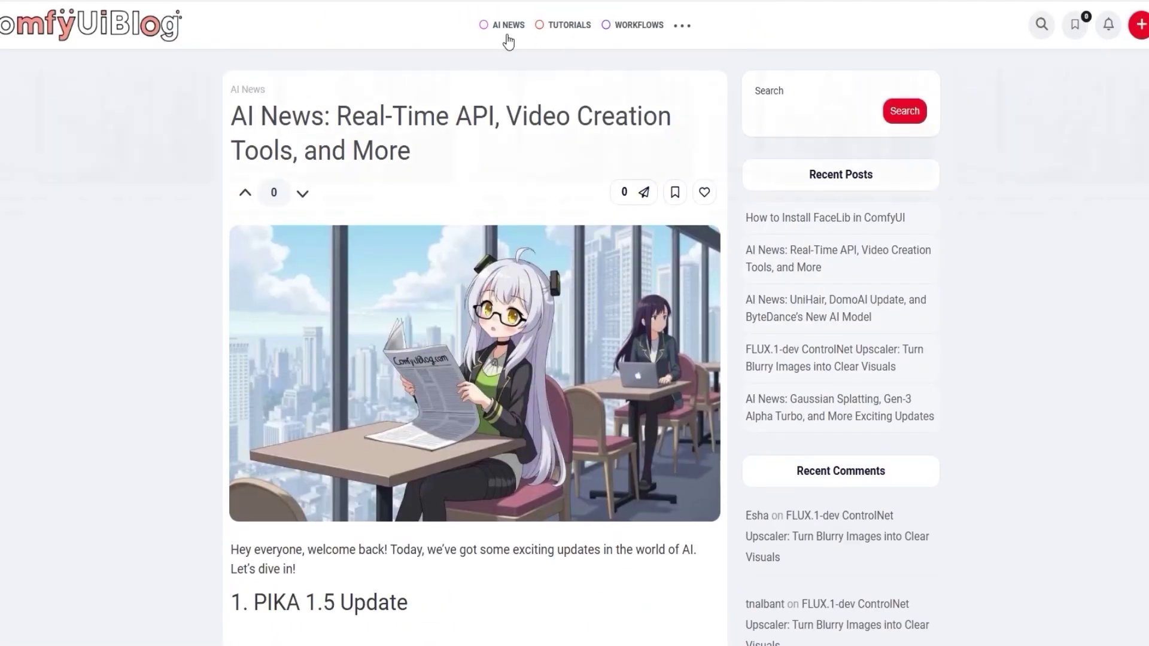
{"action": "mouse_move", "coordinate": [571, 26]}
{"action": "left_click", "coordinate": [96, 137]}
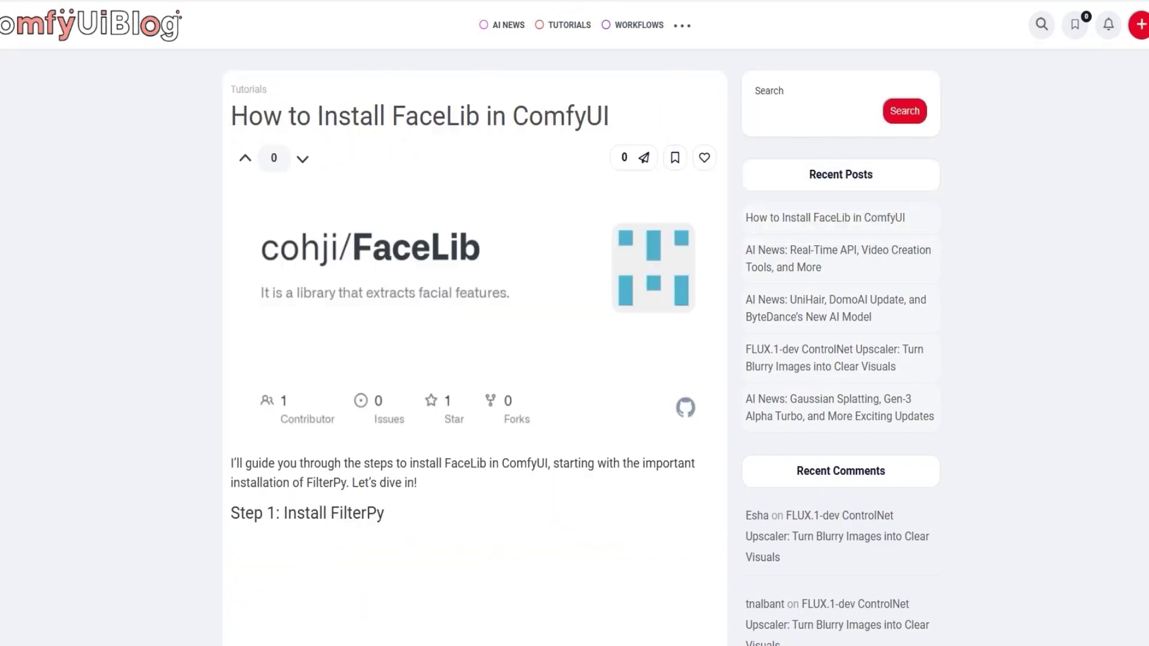
Scroll to the Step 1 Install FilterPy commands in the article.
{"action": "scroll", "coordinate": [512, 309], "scroll_direction": "down", "scroll_amount": 5}
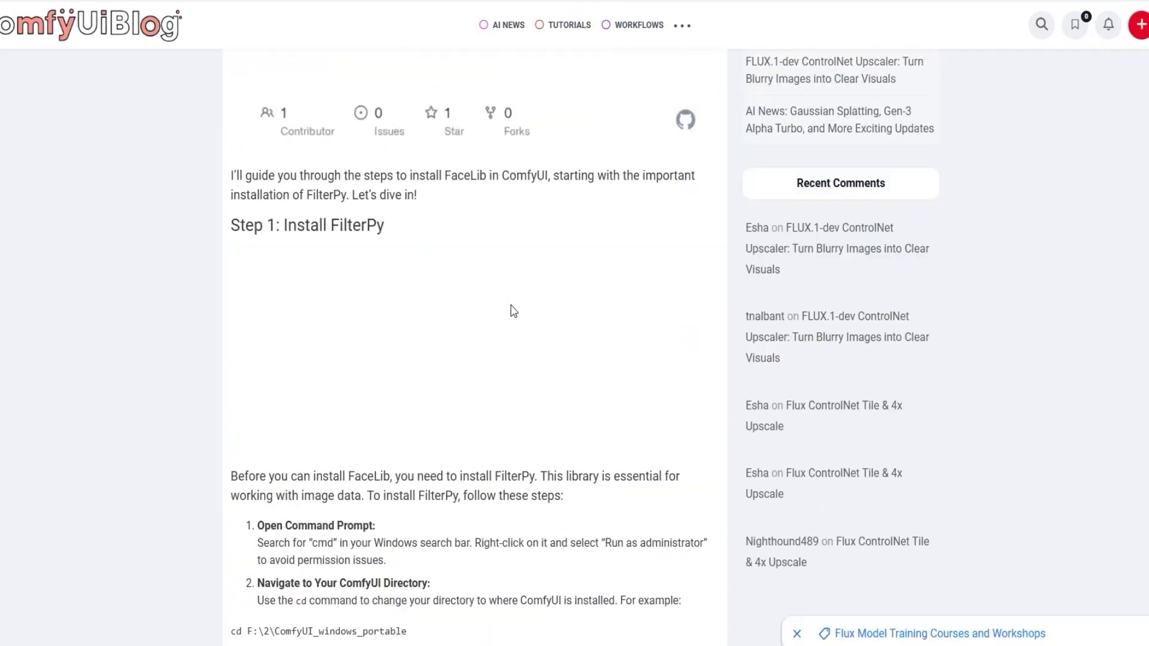
{"action": "scroll", "coordinate": [341, 448], "scroll_direction": "up", "scroll_amount": 4}
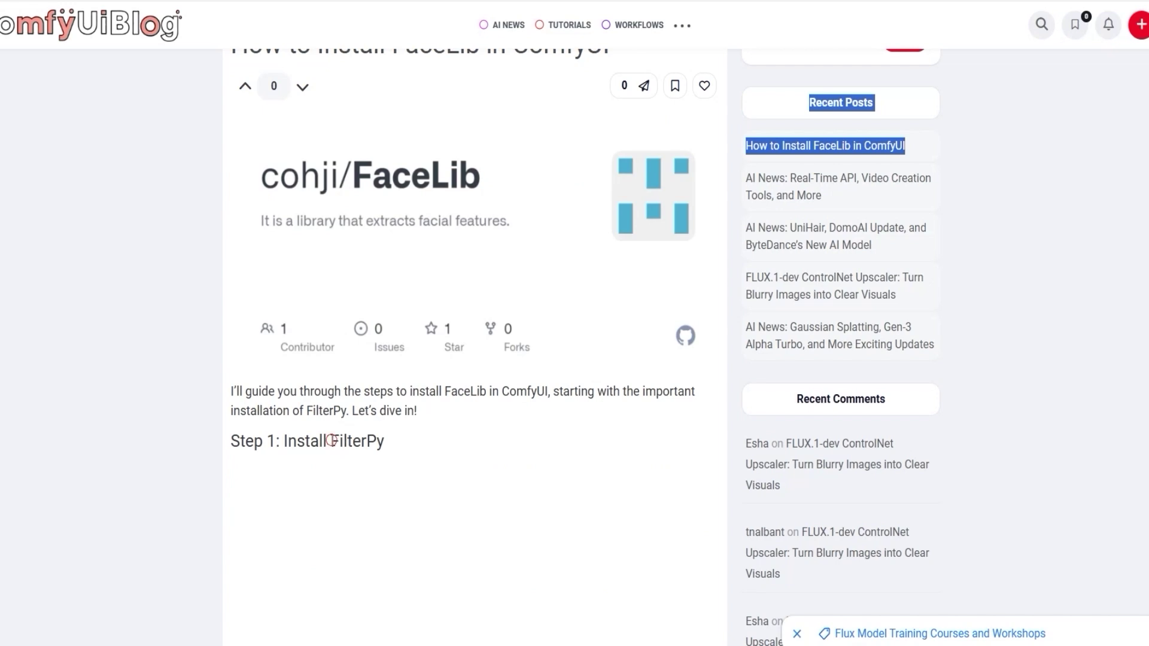
{"action": "left_click_drag", "start_coordinate": [332, 441], "coordinate": [402, 449]}
{"action": "left_click", "coordinate": [382, 446]}
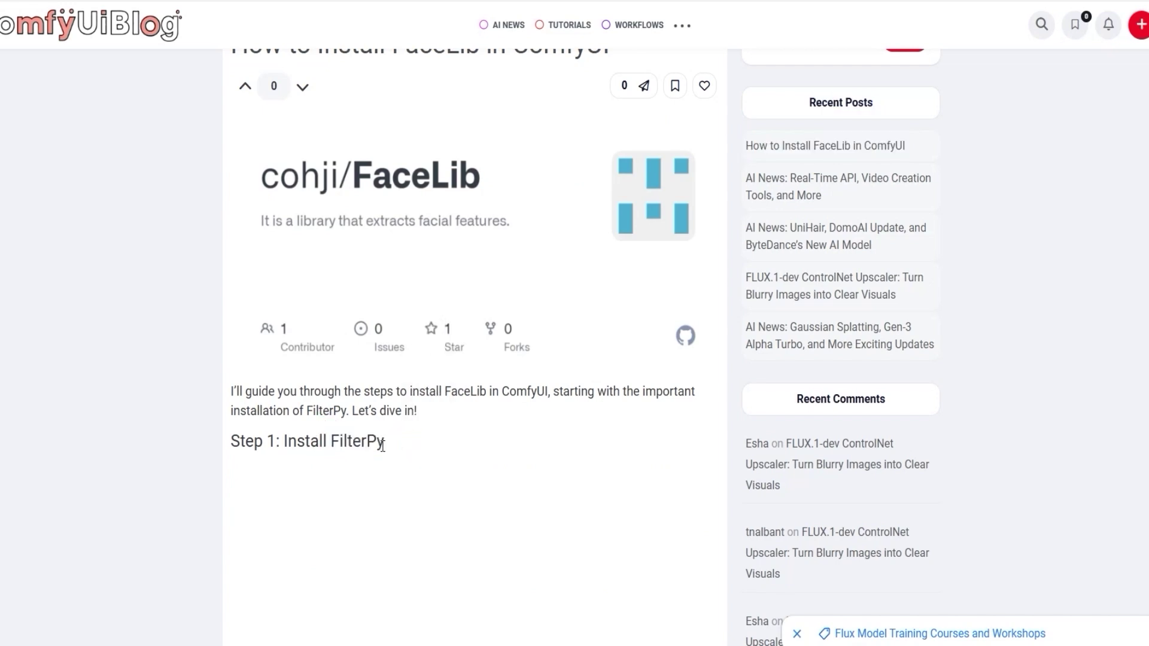
{"action": "left_click_drag", "start_coordinate": [390, 447], "coordinate": [330, 446]}
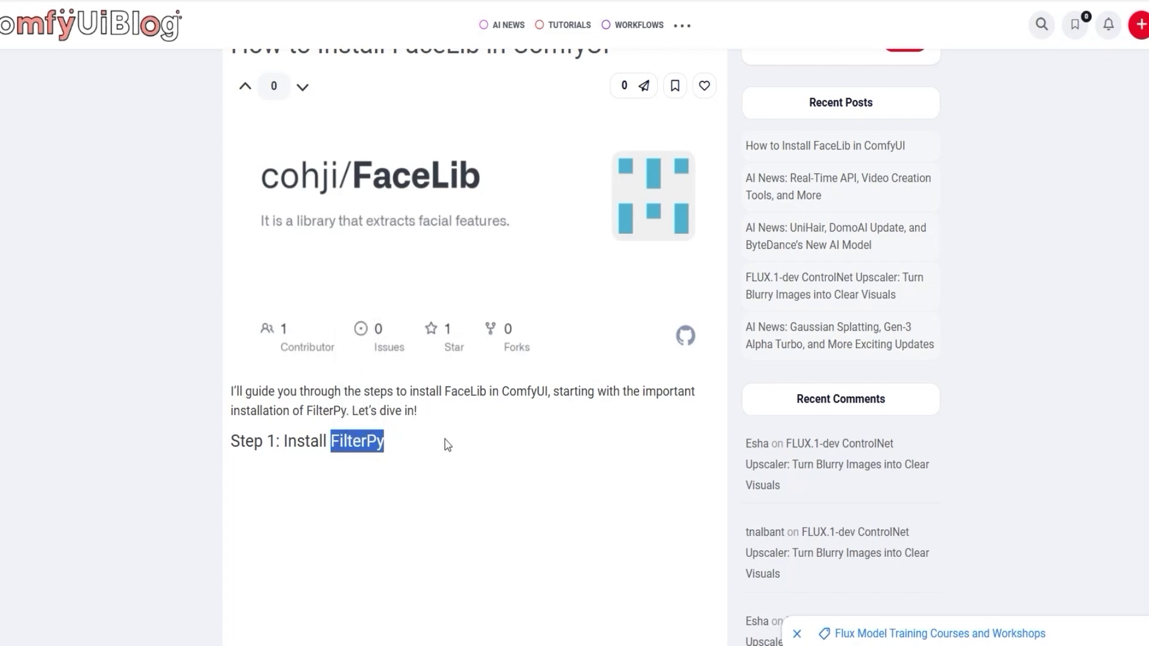
{"action": "scroll", "coordinate": [446, 445], "scroll_direction": "down", "scroll_amount": 8}
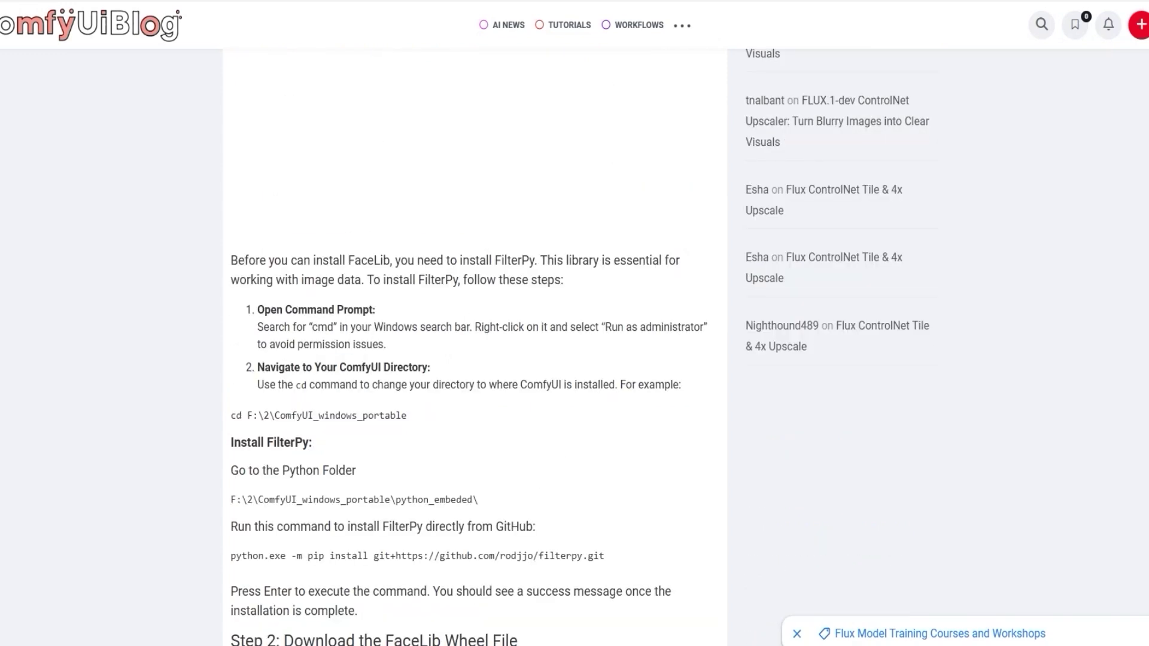
{"action": "scroll", "coordinate": [475, 347], "scroll_direction": "up", "scroll_amount": 8}
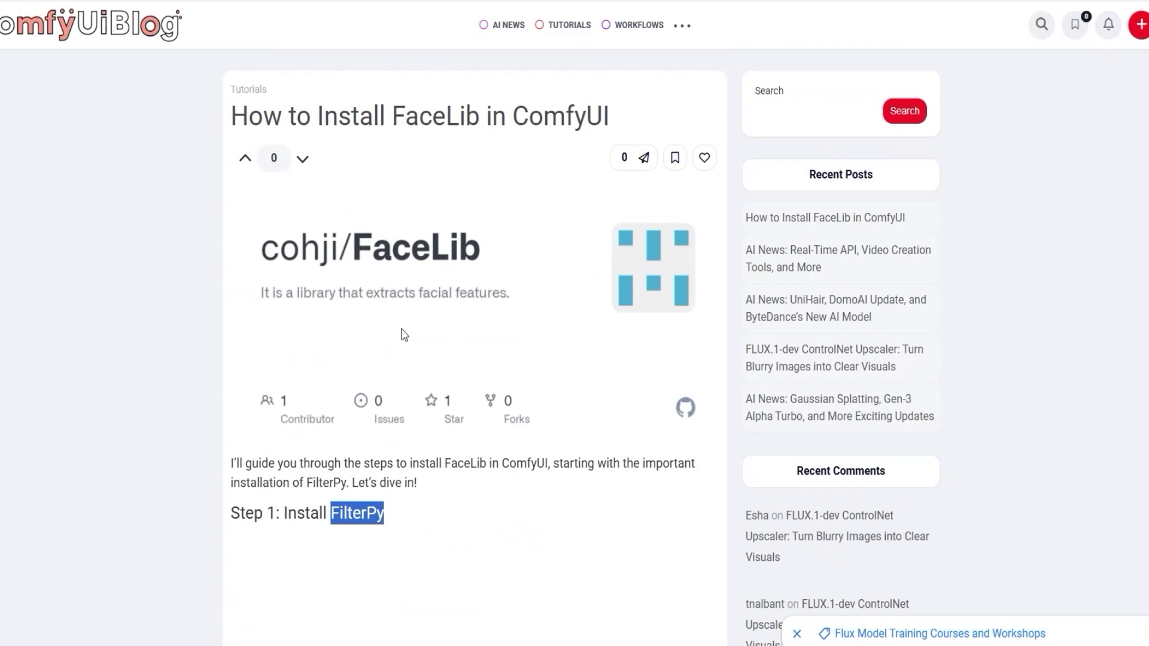
{"action": "scroll", "coordinate": [469, 413], "scroll_direction": "down", "scroll_amount": 5}
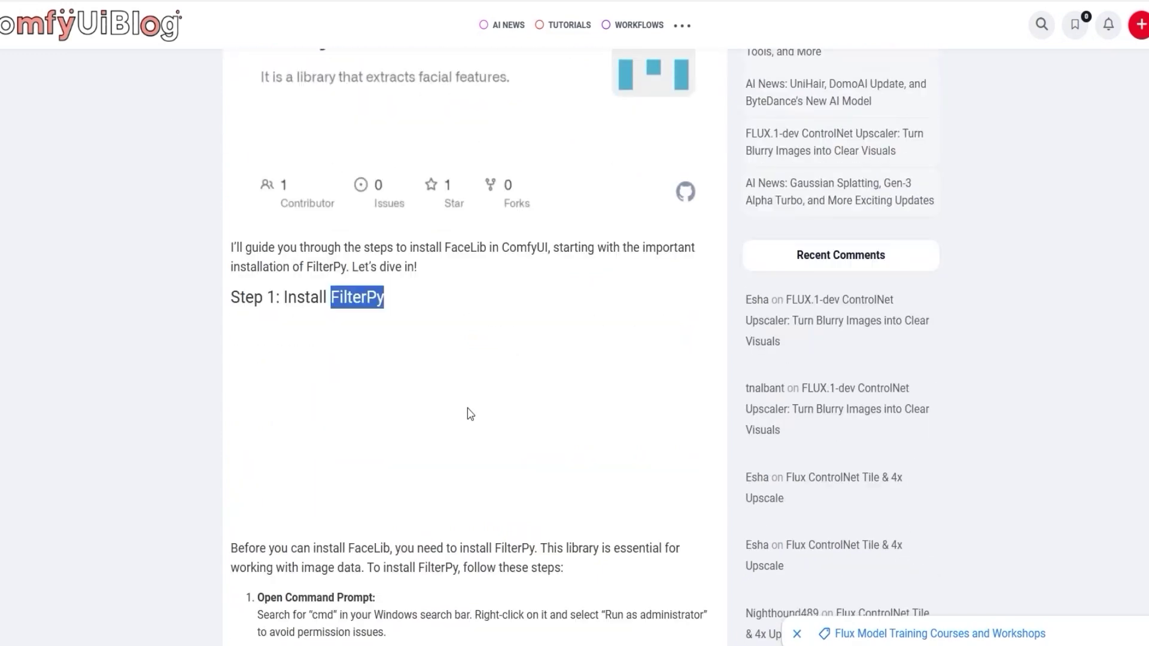
{"action": "scroll", "coordinate": [471, 413], "scroll_direction": "down", "scroll_amount": 2}
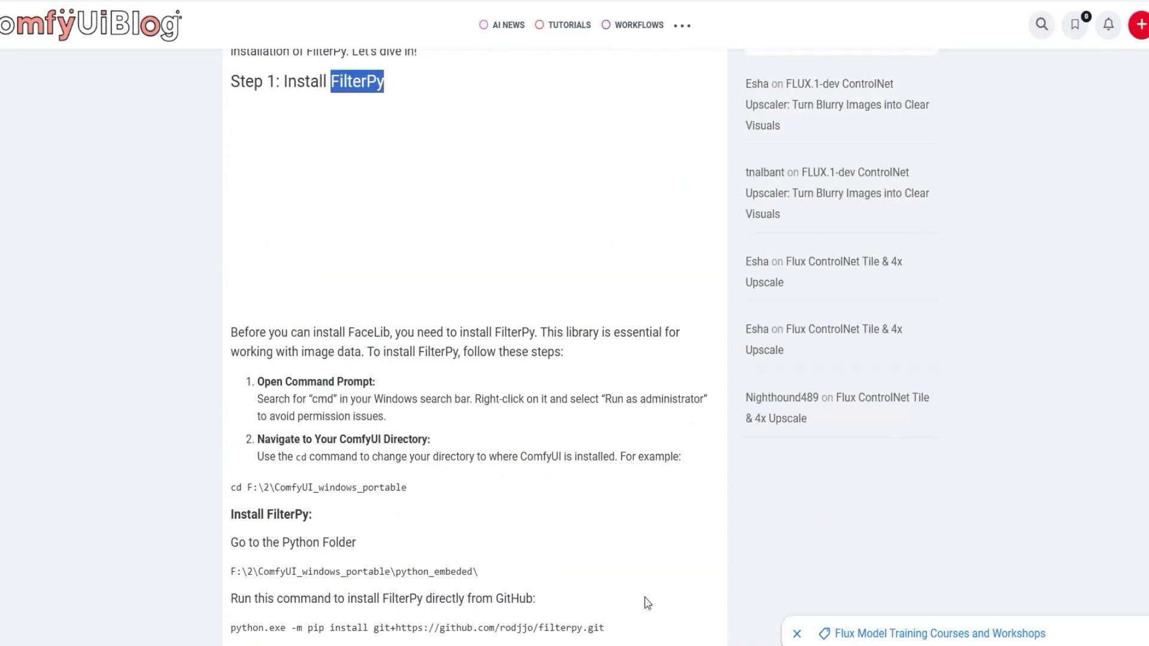
{"action": "key", "text": "alt+Tab"}
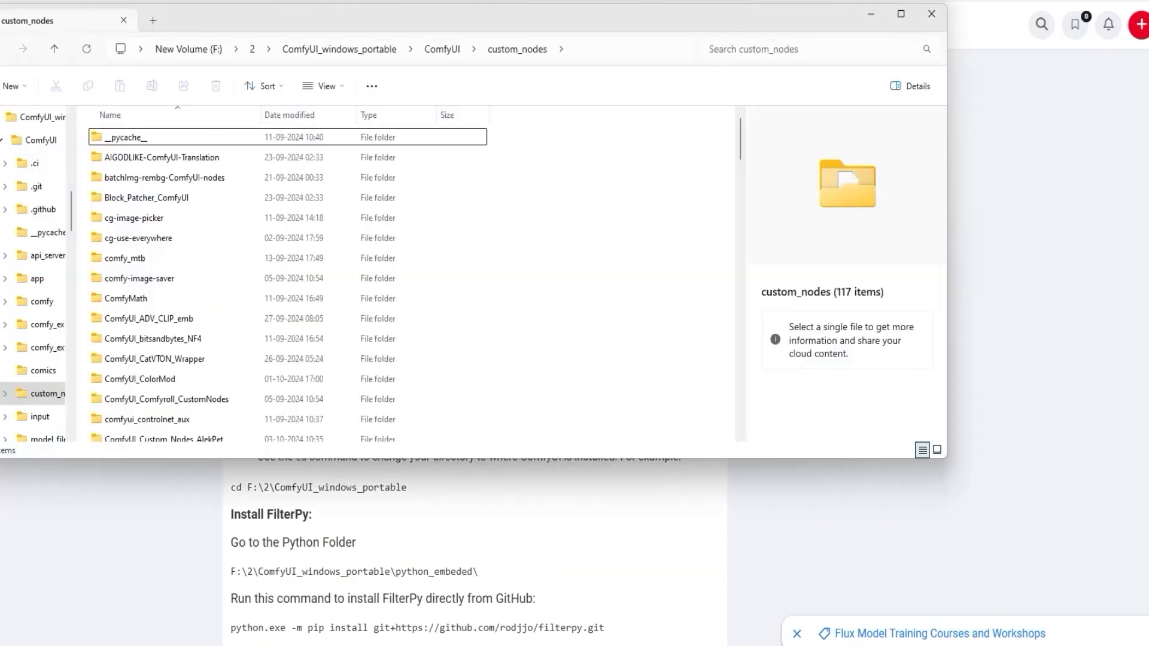
From ComfyUI_windows_portable, run the blog's pip install git+ FilterPy command; requirements already satisfied.
{"action": "left_click", "coordinate": [314, 49]}
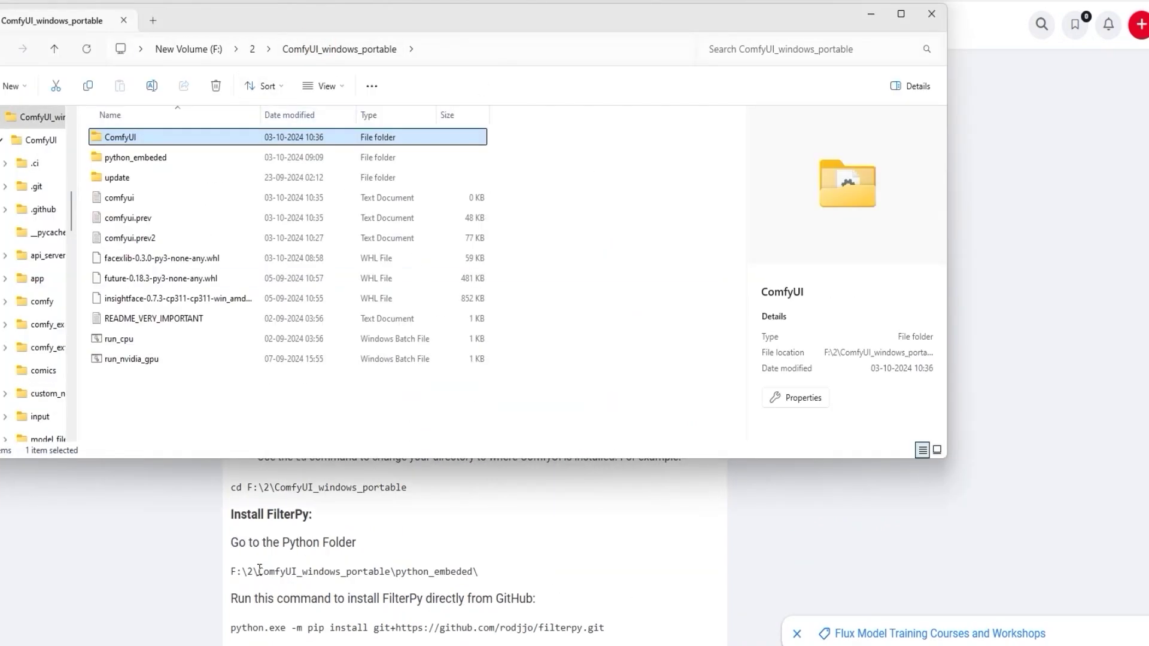
{"action": "left_click", "coordinate": [450, 49]}
{"action": "left_click", "coordinate": [180, 539]}
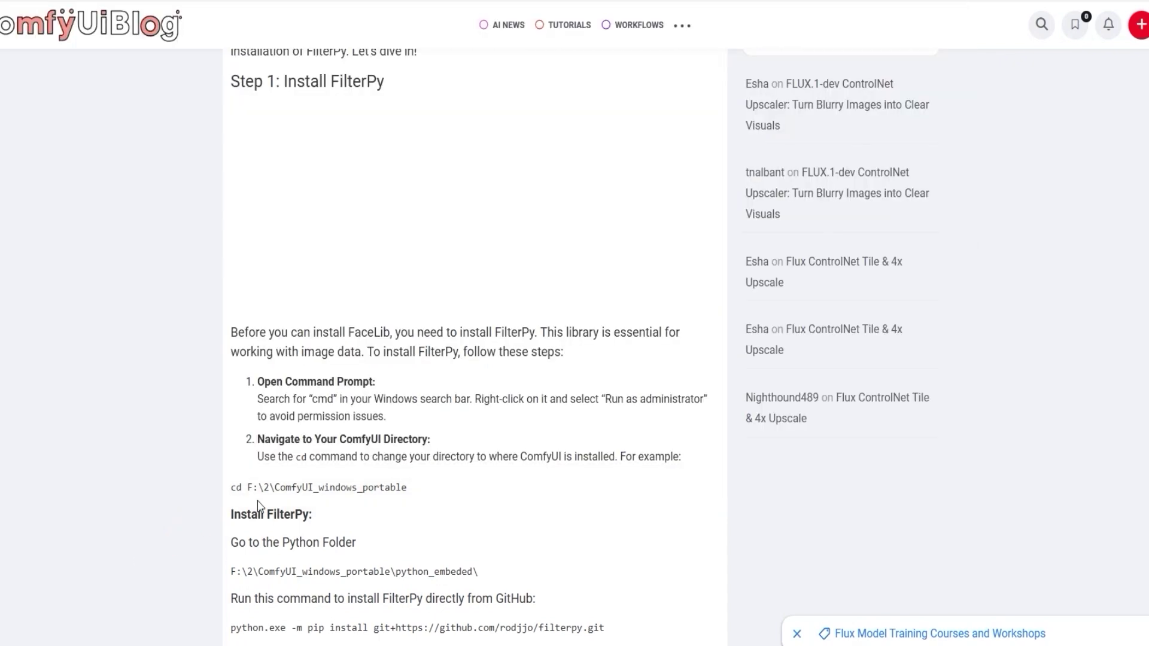
{"action": "scroll", "coordinate": [258, 506], "scroll_direction": "down", "scroll_amount": 1}
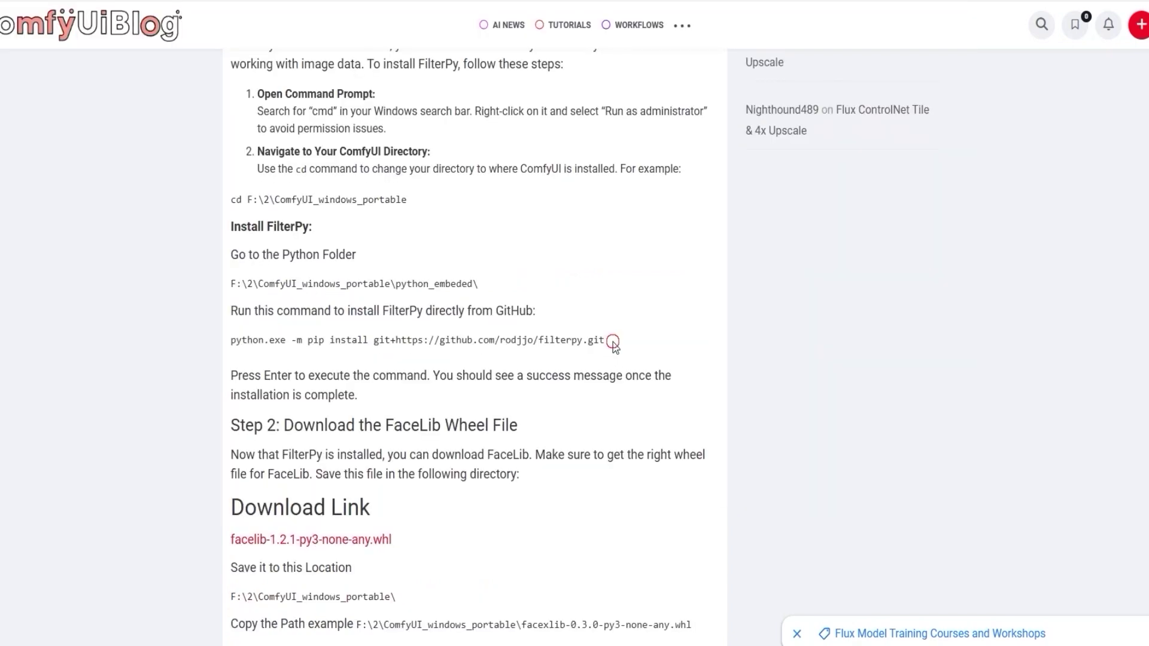
{"action": "left_click_drag", "start_coordinate": [608, 340], "coordinate": [231, 339]}
{"action": "right_click", "coordinate": [252, 340]}
{"action": "left_click", "coordinate": [284, 351]}
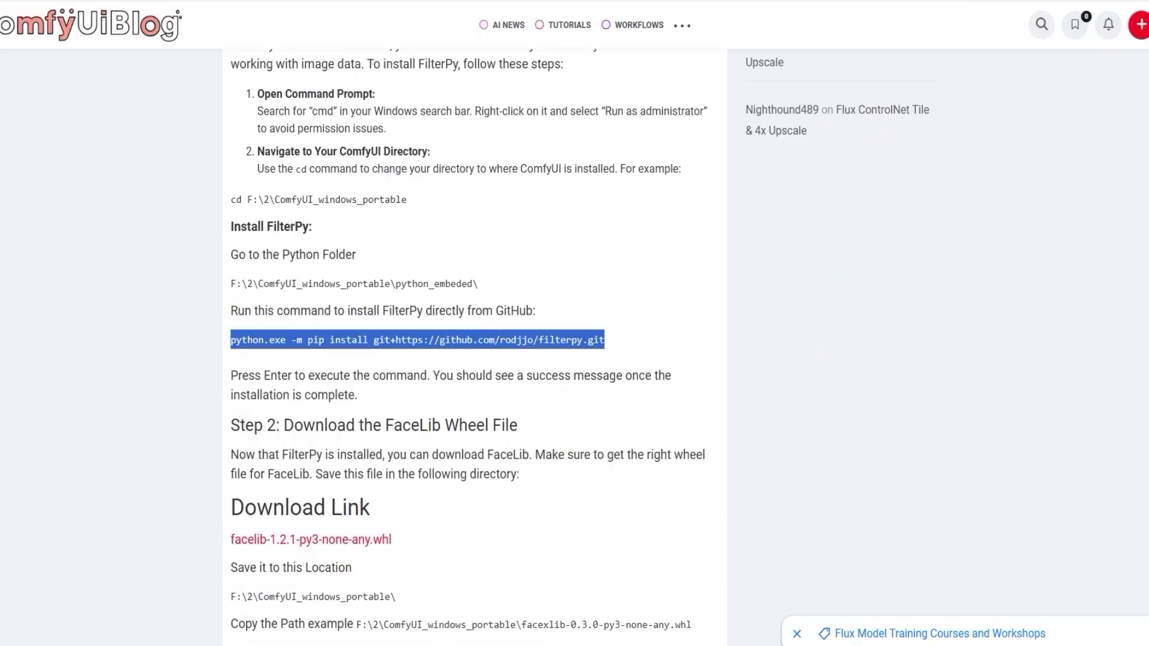
{"action": "left_click", "coordinate": [608, 590]}
{"action": "key", "text": "ctrl+v"}
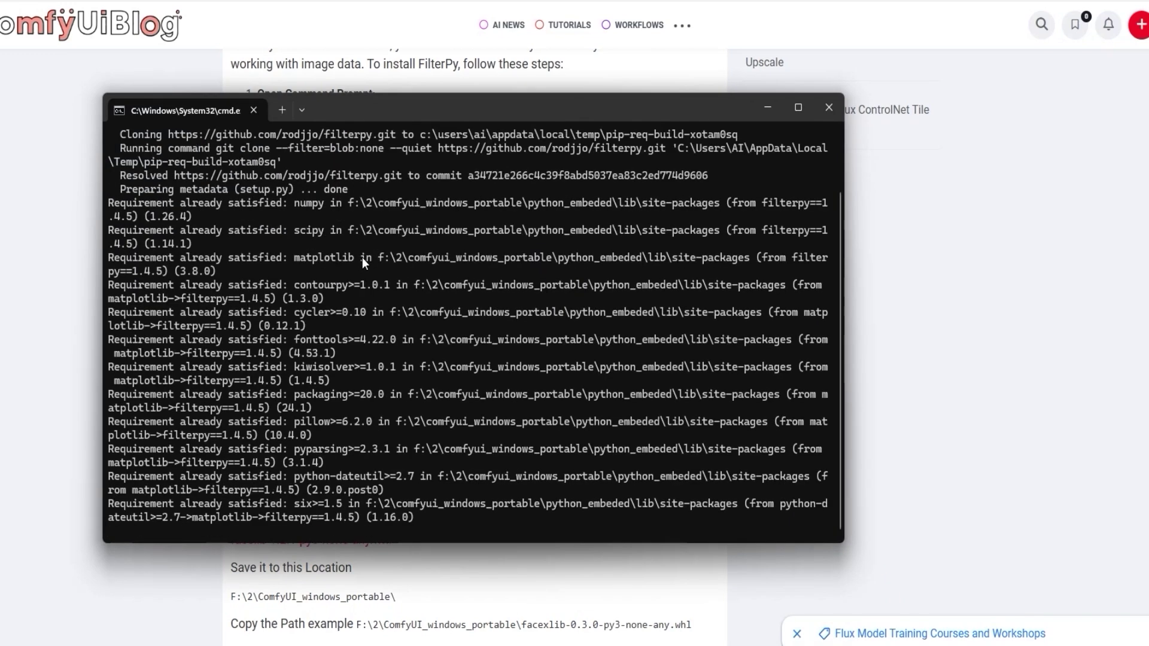
{"action": "left_click", "coordinate": [15, 426]}
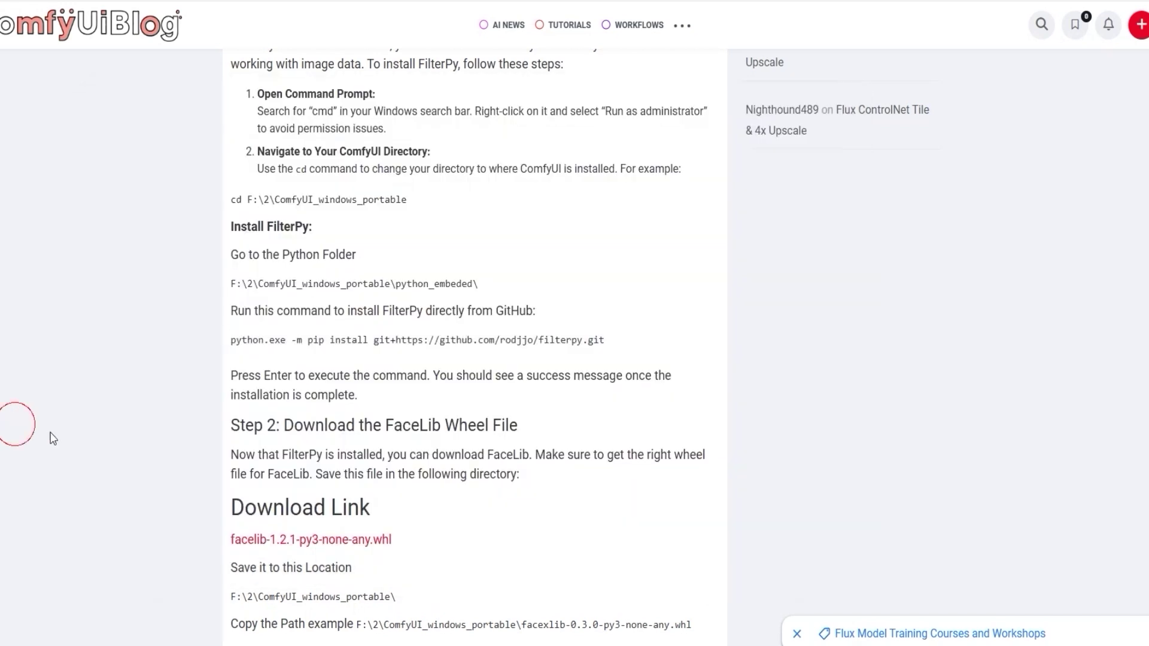
Send the facelib-1.2.1-py3-none-any.whl link to IDM and browse toward the models folder to save it.
{"action": "scroll", "coordinate": [335, 484], "scroll_direction": "down", "scroll_amount": 1}
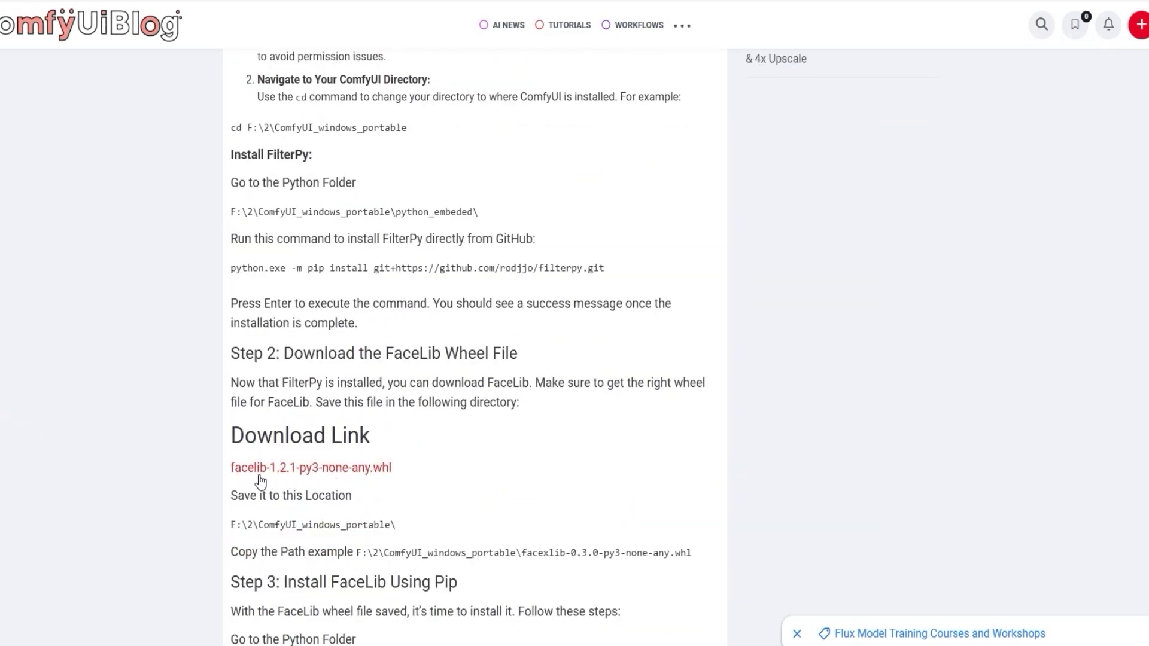
{"action": "right_click", "coordinate": [301, 470]}
{"action": "key", "text": "Escape"}
{"action": "right_click", "coordinate": [302, 471]}
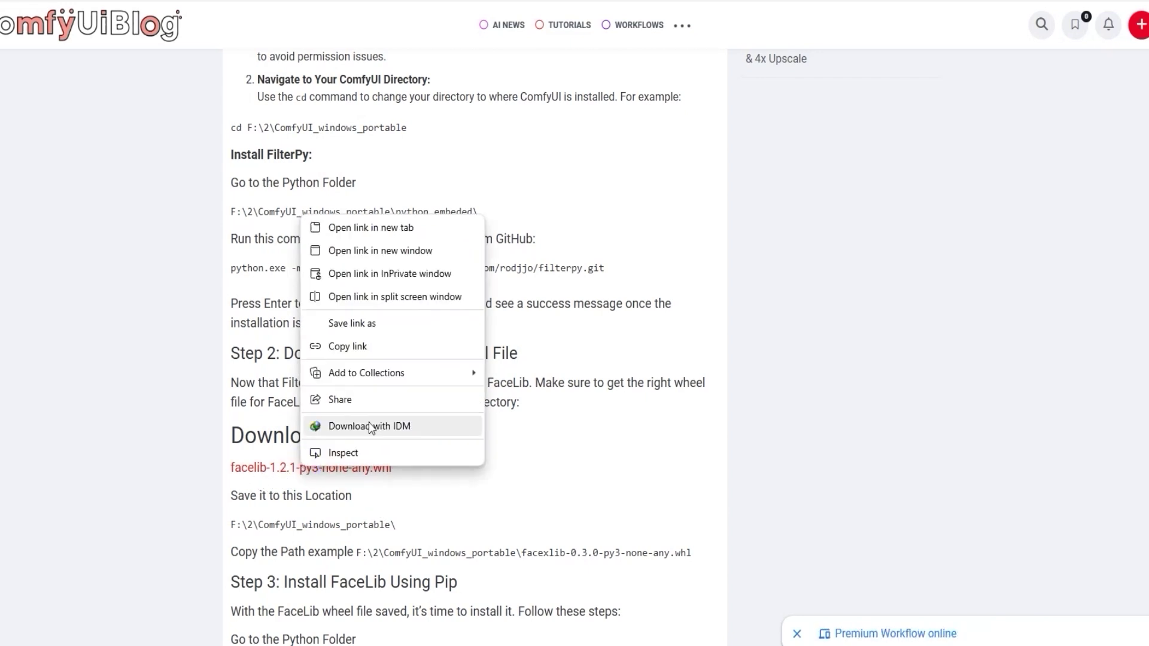
{"action": "left_click", "coordinate": [371, 426]}
{"action": "left_click", "coordinate": [697, 283]}
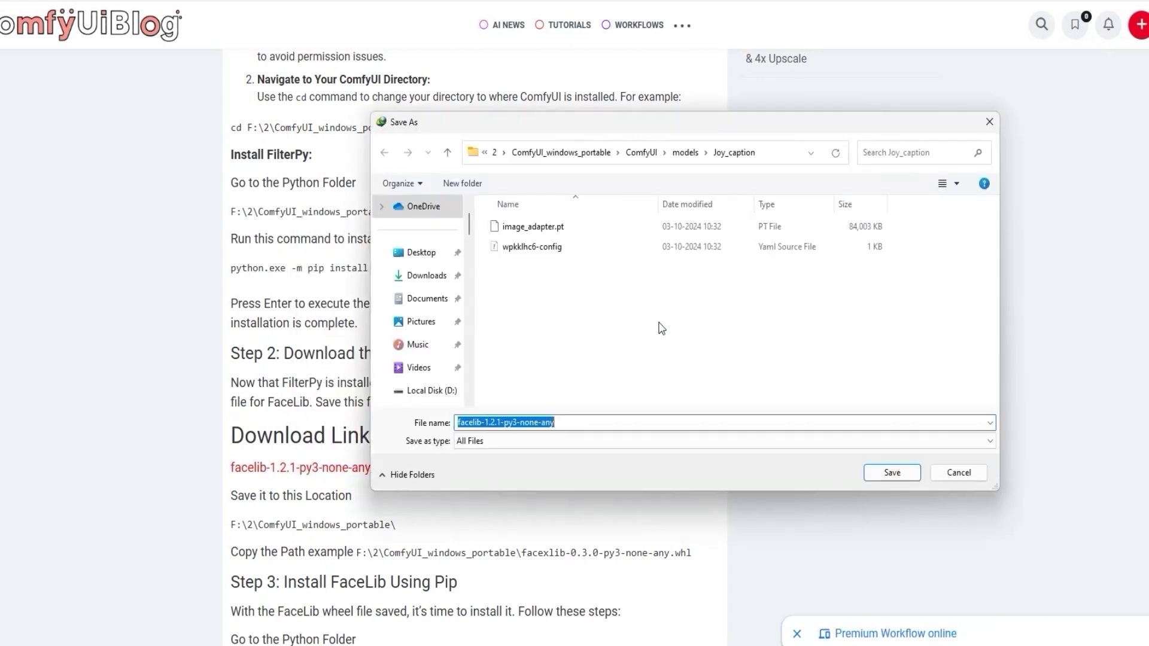
{"action": "left_click", "coordinate": [685, 152]}
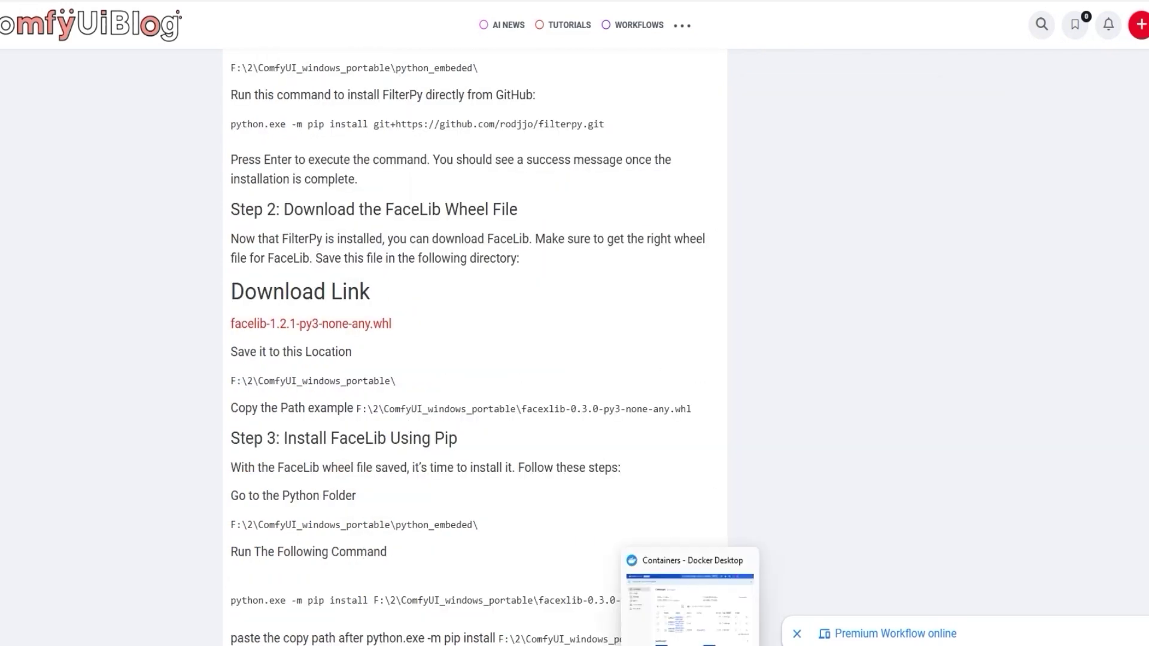
{"action": "left_click", "coordinate": [688, 514]}
Open a cmd prompt inside the python_embeded folder.
{"action": "left_click", "coordinate": [323, 57]}
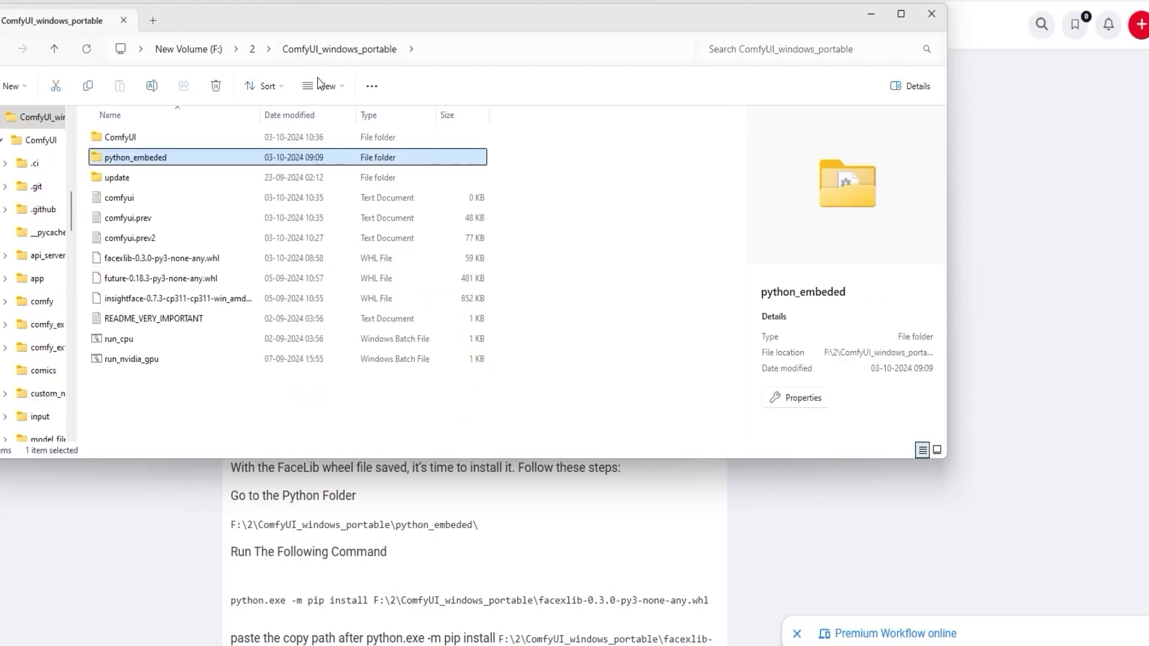
{"action": "left_click", "coordinate": [149, 258]}
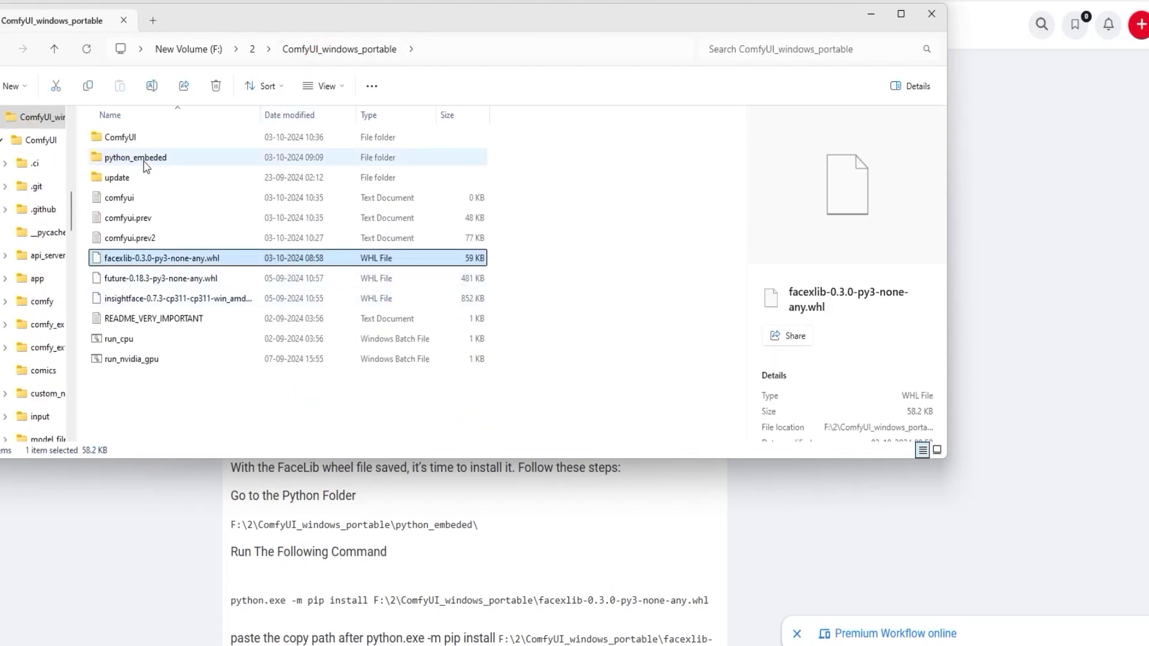
{"action": "double_click", "coordinate": [135, 158]}
{"action": "left_click", "coordinate": [532, 56]}
{"action": "type", "text": "cmd"}
{"action": "key", "text": "Return"}
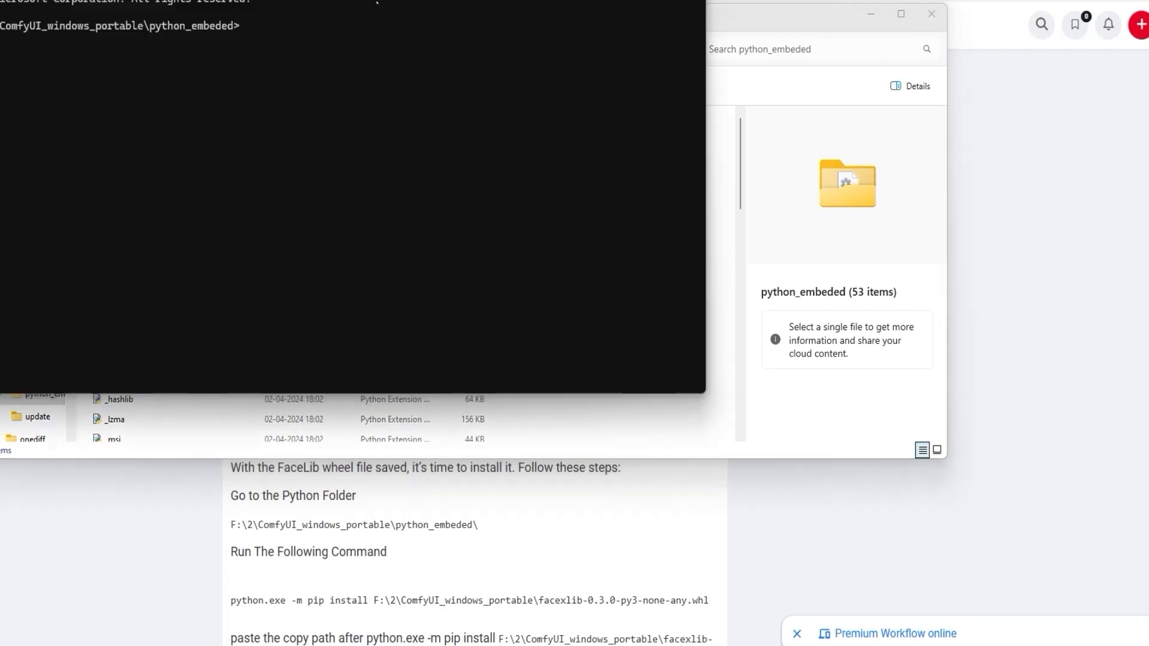
Run python.exe -m pip install on the facexlib-0.3.0 wheel path; it is already installed.
{"action": "left_click_drag", "start_coordinate": [377, 2], "coordinate": [652, 45]}
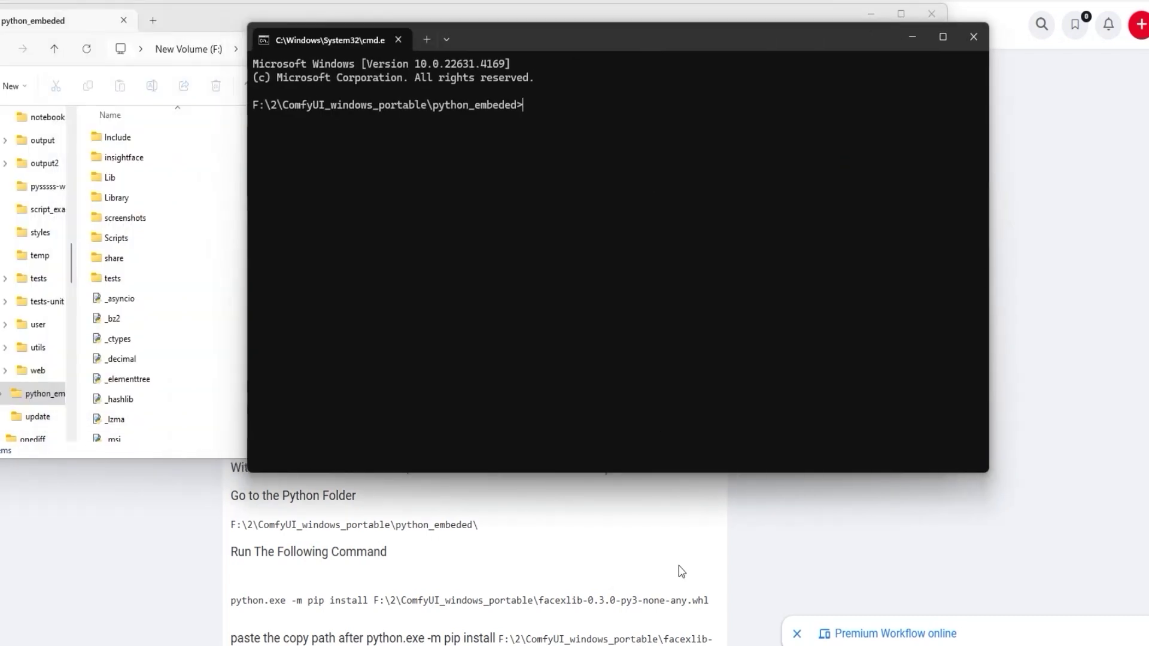
{"action": "type", "text": "python.exe -m pip instal"}
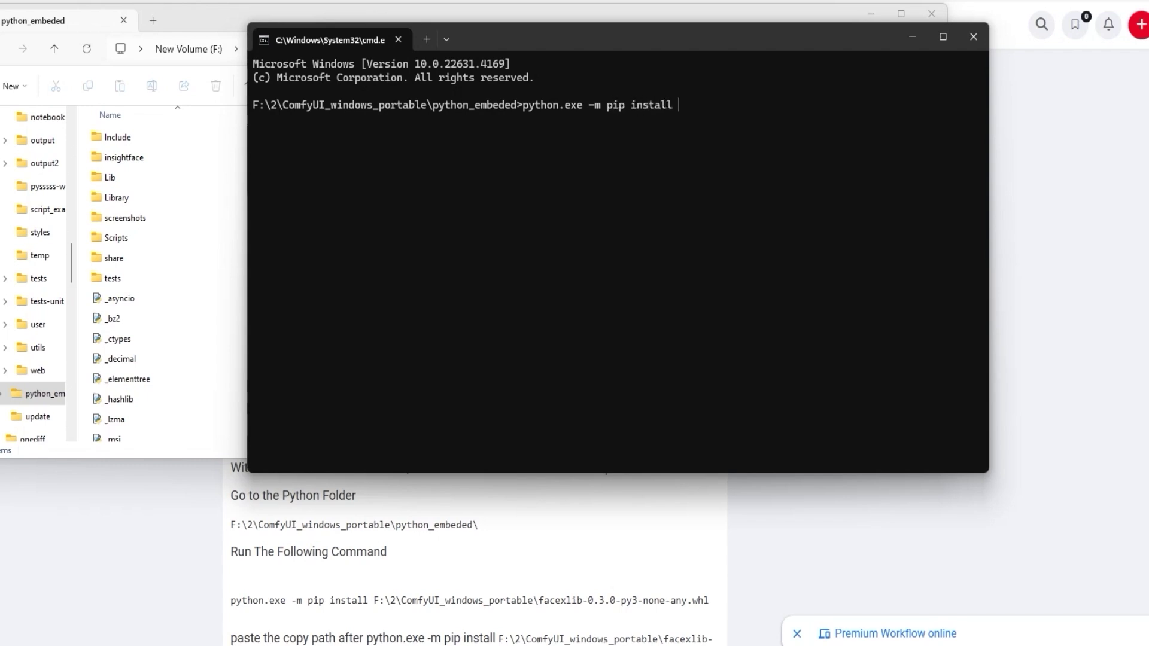
{"action": "type", "text": "l"}
{"action": "right_click", "coordinate": [685, 282]}
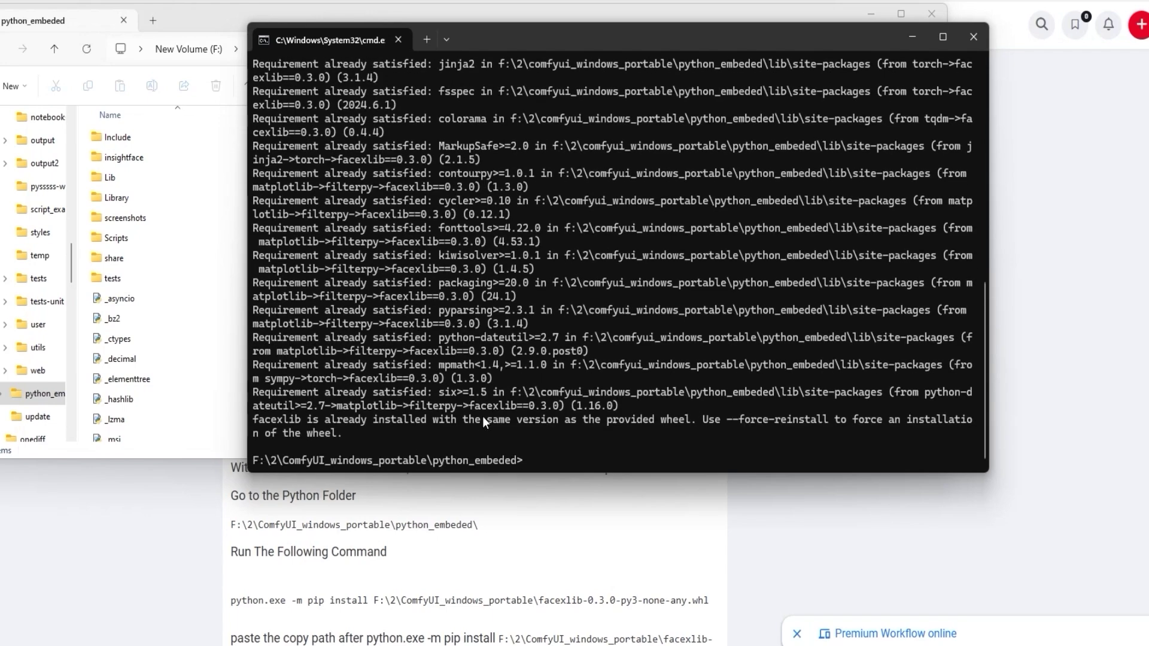
{"action": "left_click", "coordinate": [482, 496]}
{"action": "scroll", "coordinate": [560, 306], "scroll_direction": "up", "scroll_amount": 10}
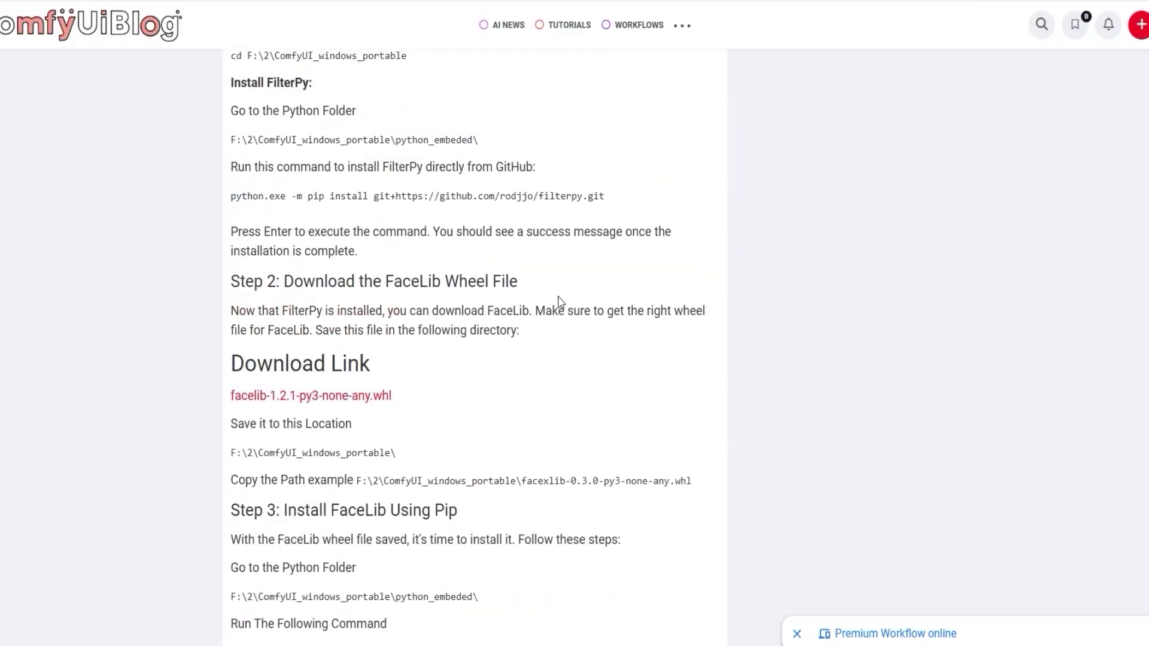
{"action": "scroll", "coordinate": [560, 306], "scroll_direction": "up", "scroll_amount": 4}
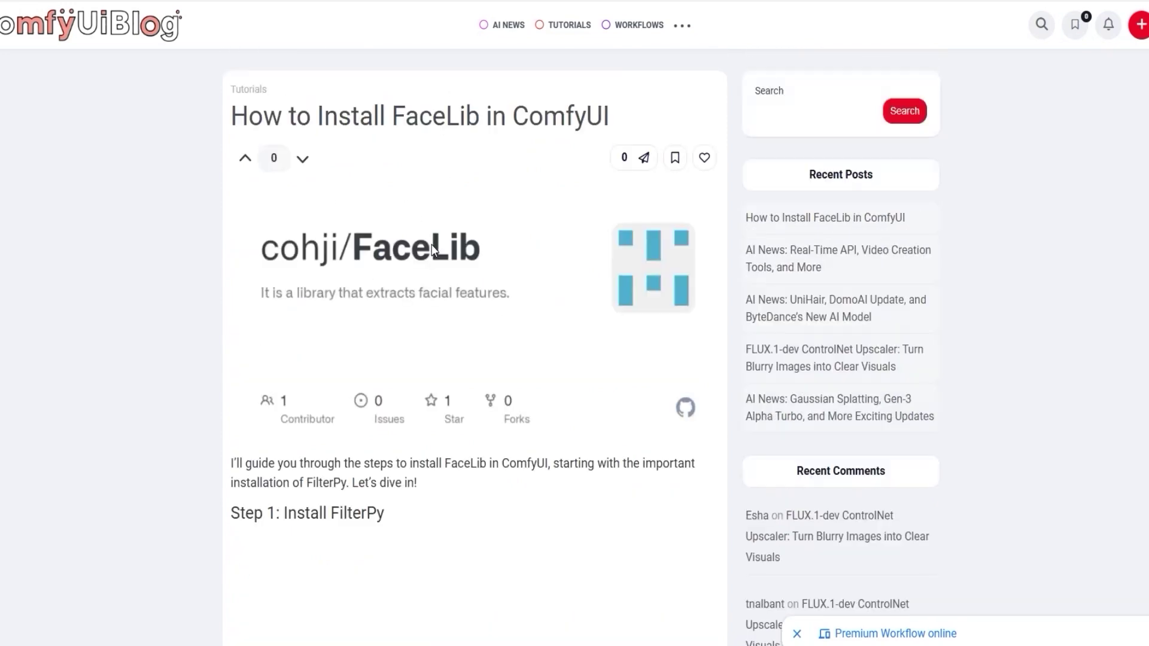
{"action": "left_click", "coordinate": [917, 595]}
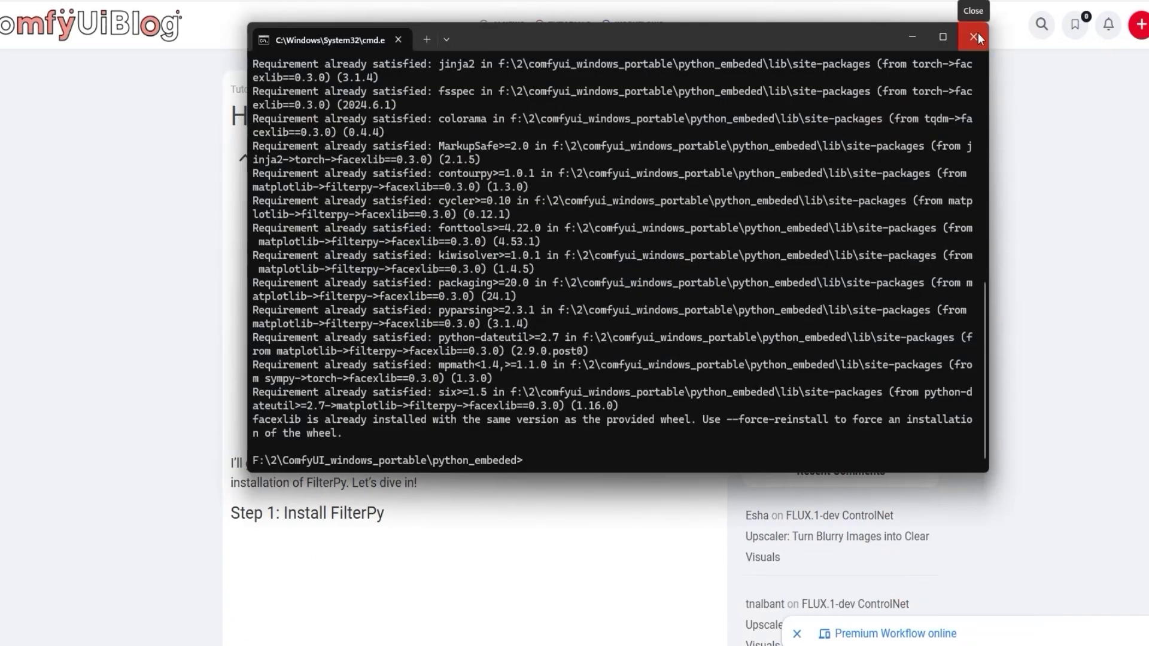
{"action": "mouse_move", "coordinate": [749, 645]}
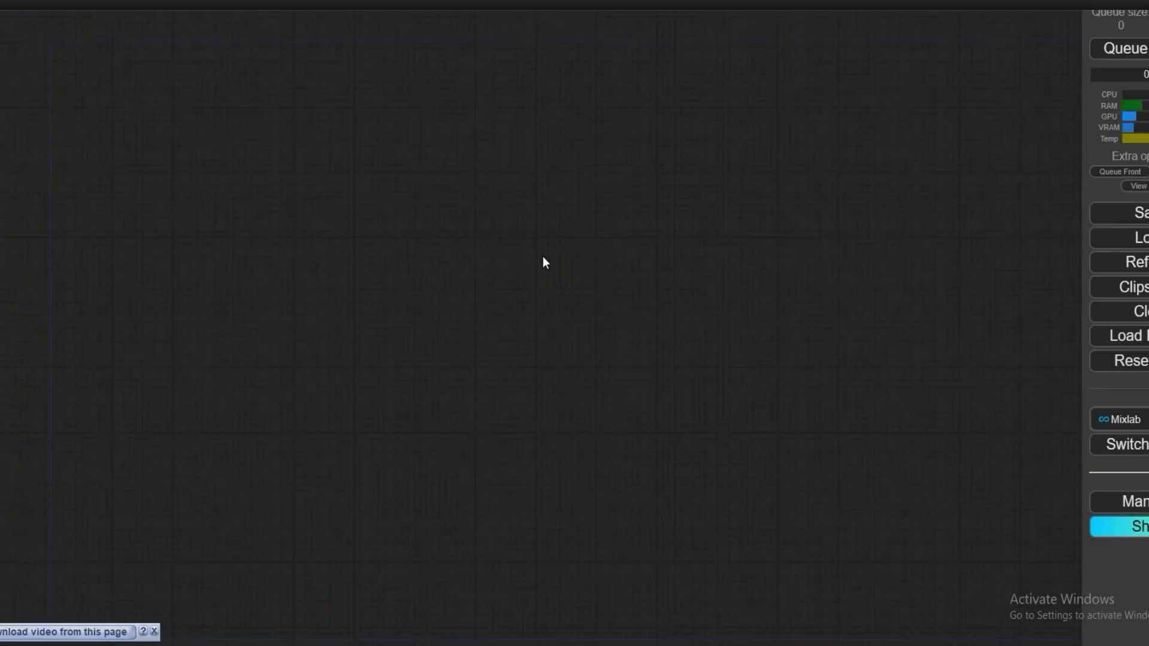
Load workflow (60).json onto the canvas and centre the Pulid and Flux groups.
{"action": "left_click", "coordinate": [1138, 238]}
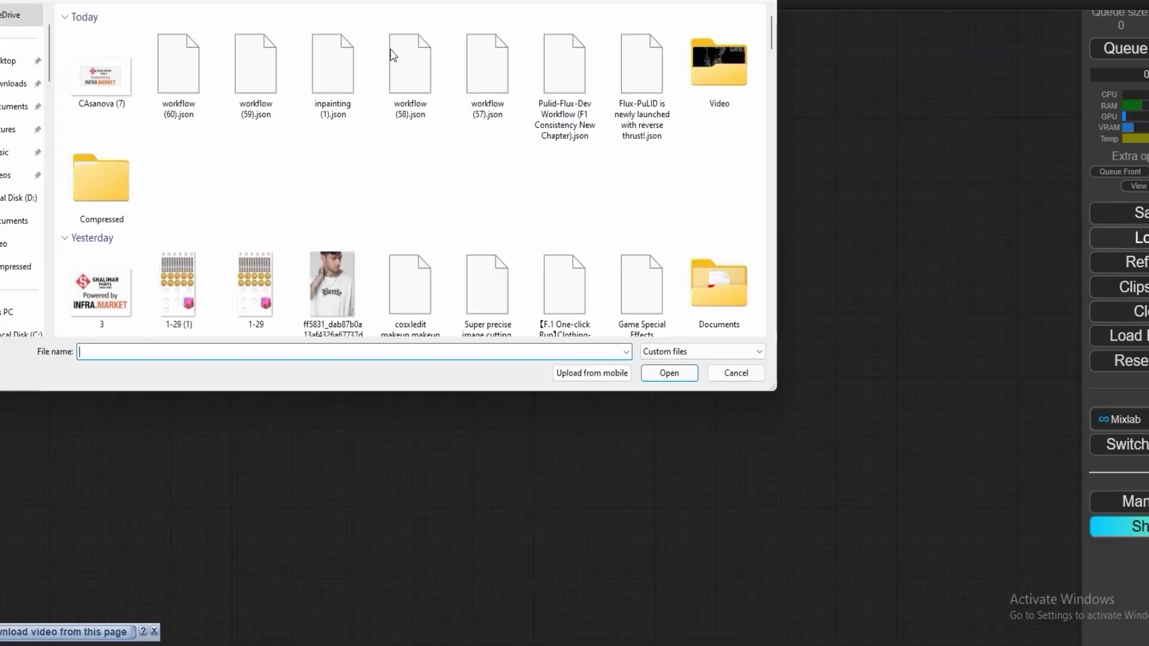
{"action": "left_click", "coordinate": [191, 42]}
{"action": "double_click", "coordinate": [192, 42]}
{"action": "left_click_drag", "start_coordinate": [425, 328], "coordinate": [77, 149]}
{"action": "left_click_drag", "start_coordinate": [875, 198], "coordinate": [780, 202]}
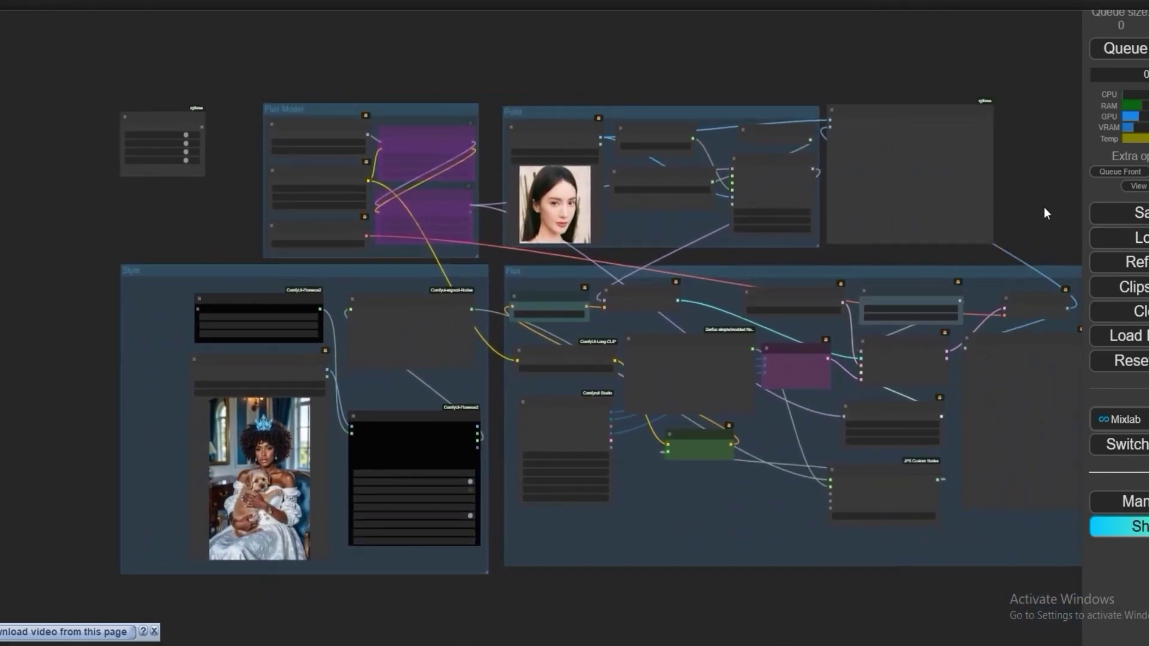
{"action": "left_click_drag", "start_coordinate": [1044, 208], "coordinate": [925, 206]}
{"action": "scroll", "coordinate": [513, 265], "scroll_direction": "up", "scroll_amount": 5}
{"action": "left_click_drag", "start_coordinate": [444, 251], "coordinate": [592, 254]}
{"action": "scroll", "coordinate": [593, 254], "scroll_direction": "down", "scroll_amount": 3}
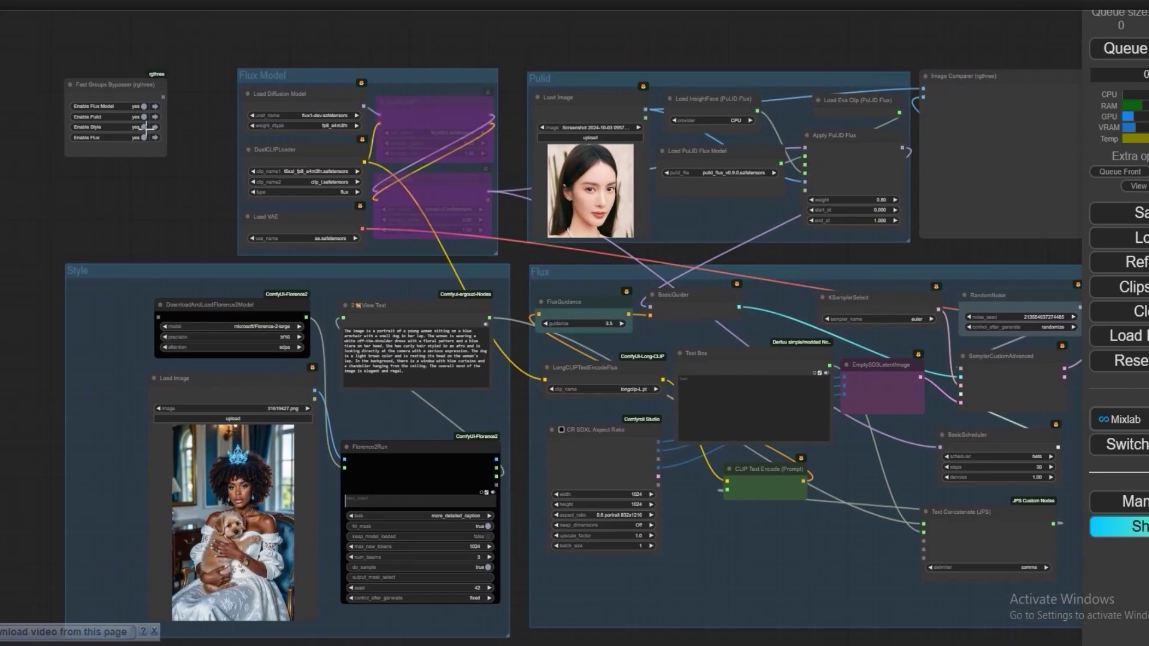
Set Enable Style to no in the Fast Groups Bypasser to bypass the Style group.
{"action": "left_click", "coordinate": [144, 127]}
{"action": "left_click", "coordinate": [132, 155]}
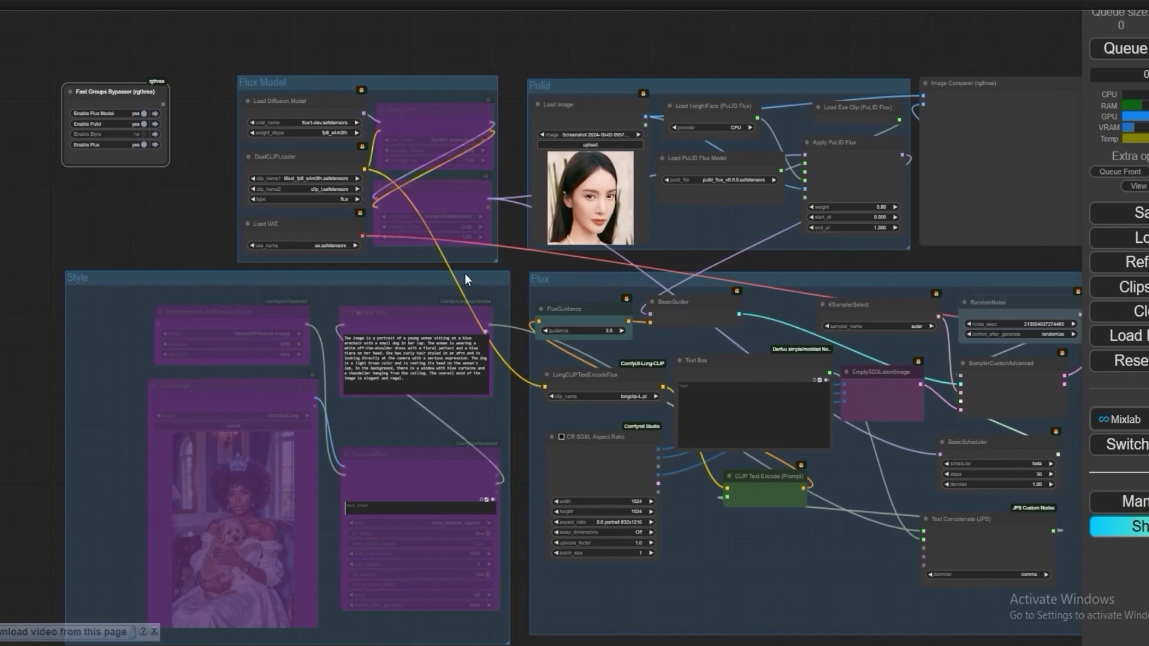
{"action": "scroll", "coordinate": [501, 253], "scroll_direction": "up", "scroll_amount": 5}
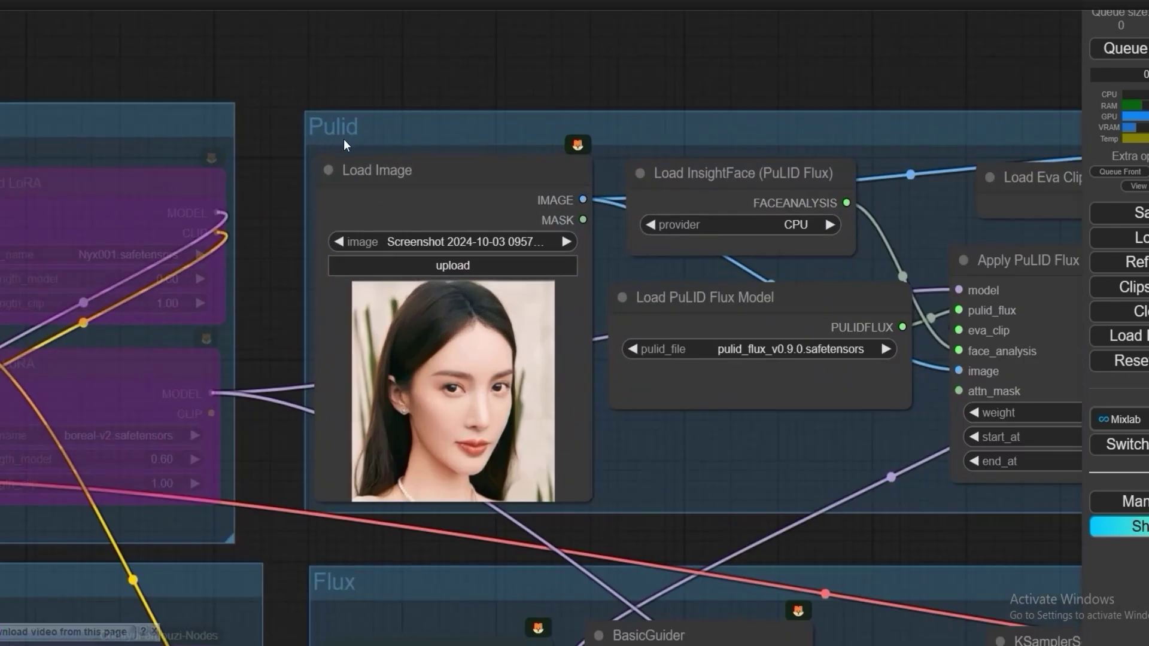
{"action": "scroll", "coordinate": [496, 146], "scroll_direction": "down", "scroll_amount": 3}
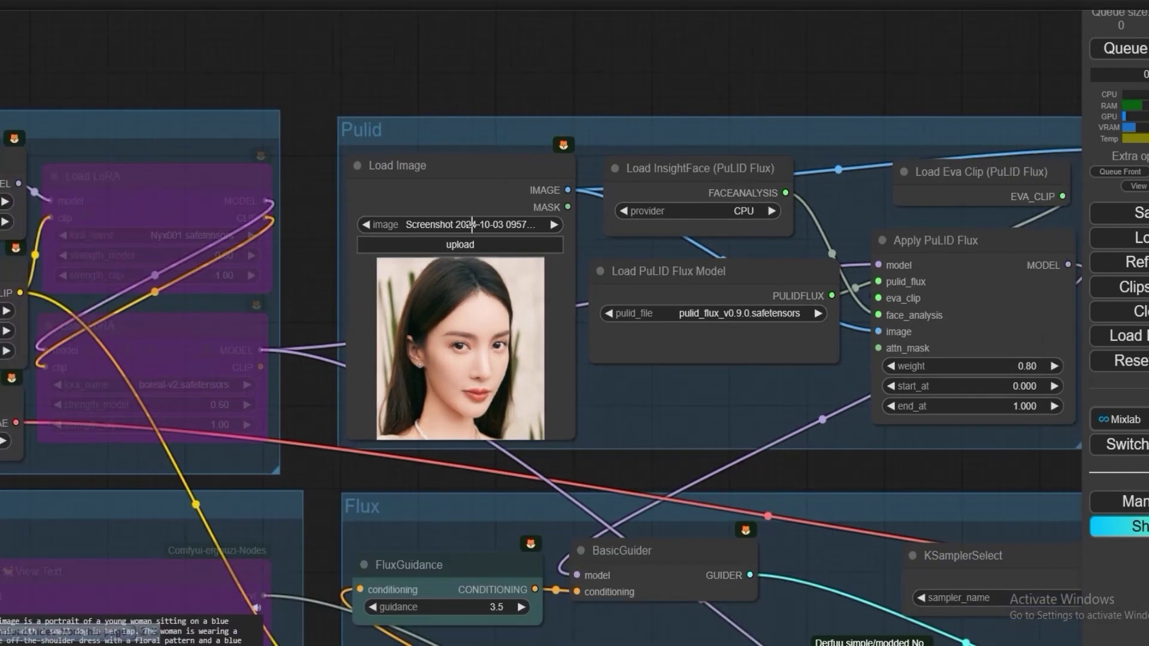
{"action": "scroll", "coordinate": [482, 250], "scroll_direction": "up", "scroll_amount": 2}
{"action": "scroll", "coordinate": [509, 249], "scroll_direction": "down", "scroll_amount": 5}
{"action": "scroll", "coordinate": [612, 381], "scroll_direction": "up", "scroll_amount": 1}
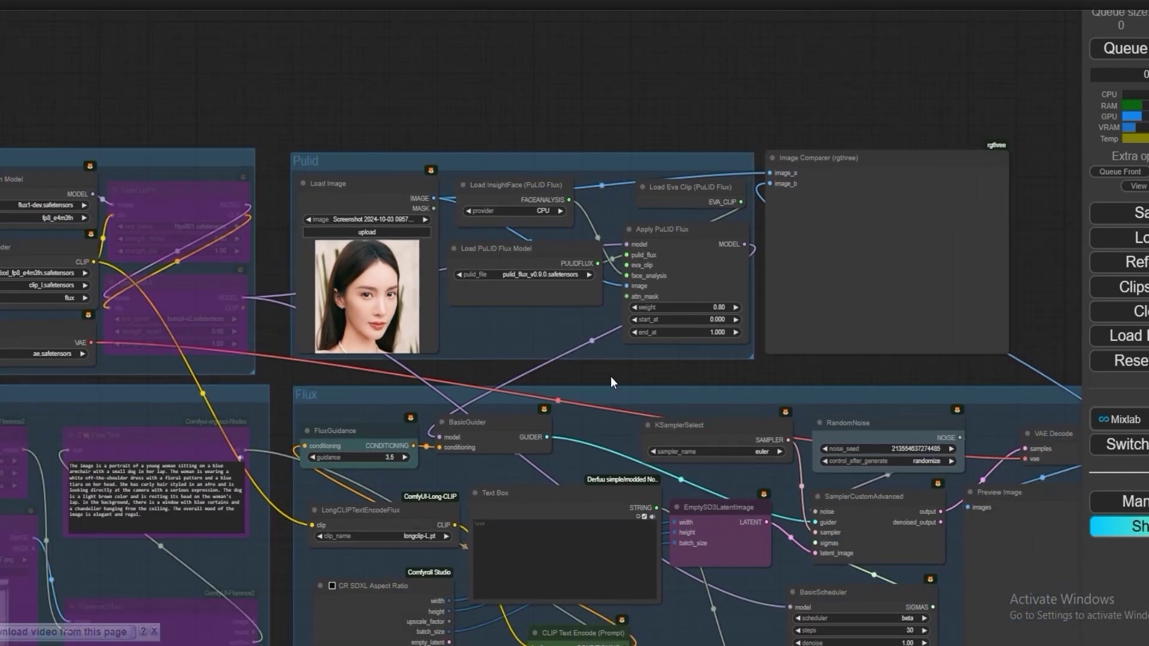
{"action": "left_click_drag", "start_coordinate": [612, 382], "coordinate": [582, 262]}
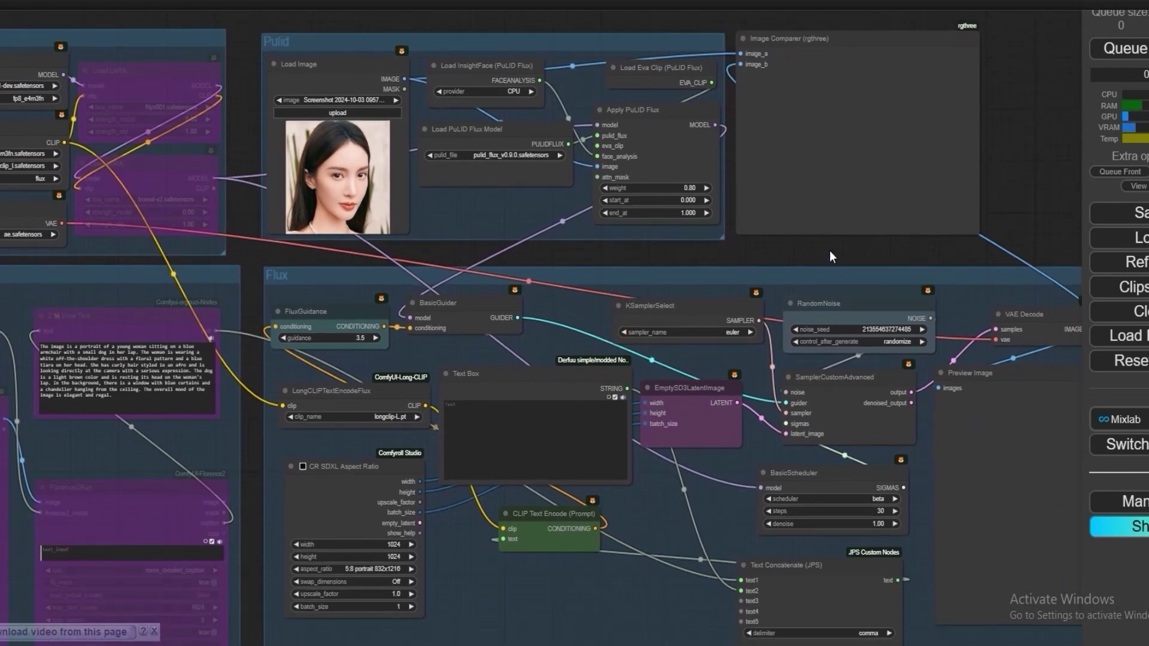
{"action": "scroll", "coordinate": [407, 418], "scroll_direction": "up", "scroll_amount": 3}
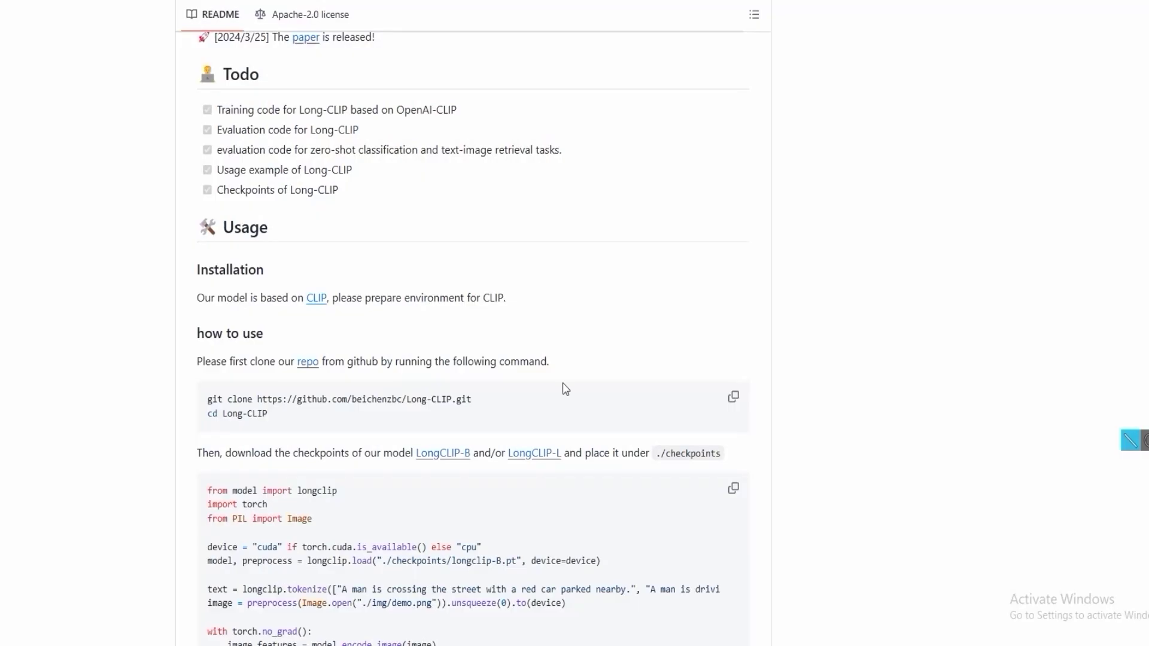
Open the LongCLIP-L model page's Files and versions on Hugging Face.
{"action": "scroll", "coordinate": [564, 387], "scroll_direction": "down", "scroll_amount": 2}
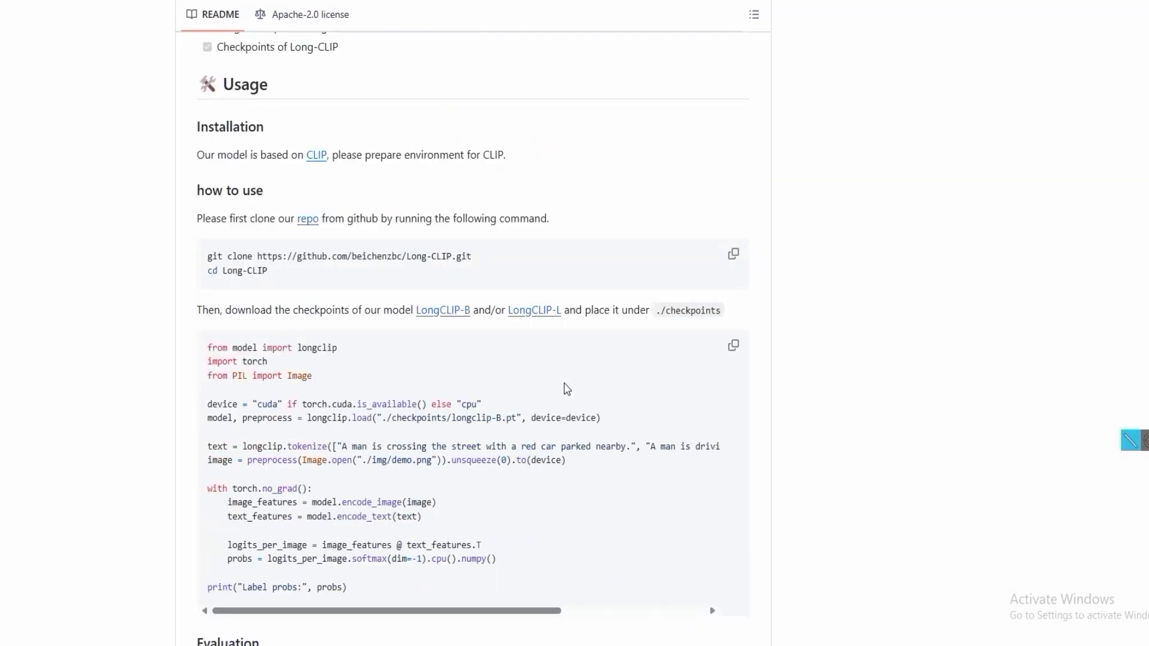
{"action": "right_click", "coordinate": [535, 315]}
{"action": "left_click", "coordinate": [578, 522]}
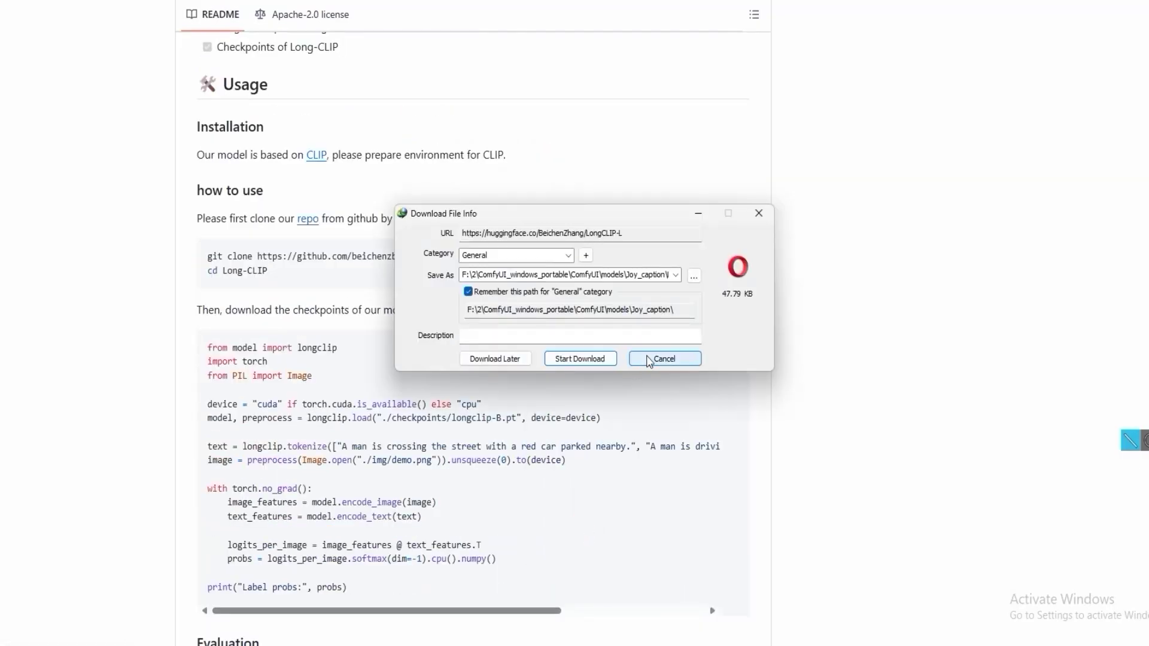
{"action": "left_click", "coordinate": [657, 359]}
{"action": "left_click", "coordinate": [529, 310]}
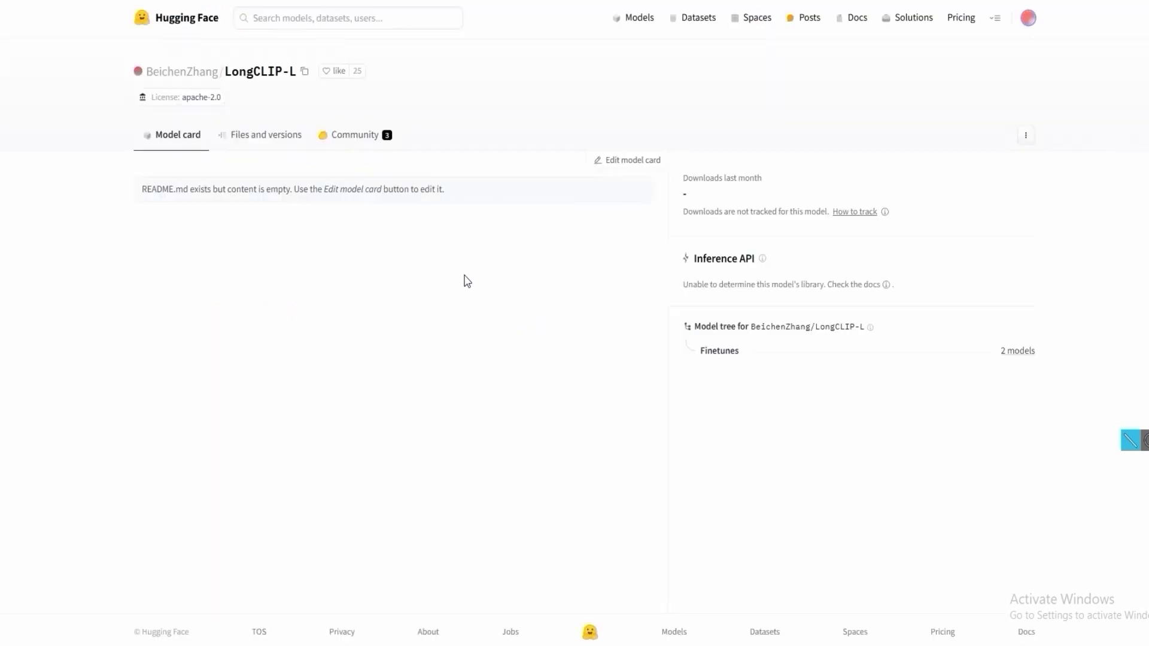
{"action": "left_click", "coordinate": [267, 142]}
Start saving longclip-L.pt to models\clip, find it already there, and cancel the download.
{"action": "right_click", "coordinate": [553, 295]}
{"action": "left_click", "coordinate": [638, 505]}
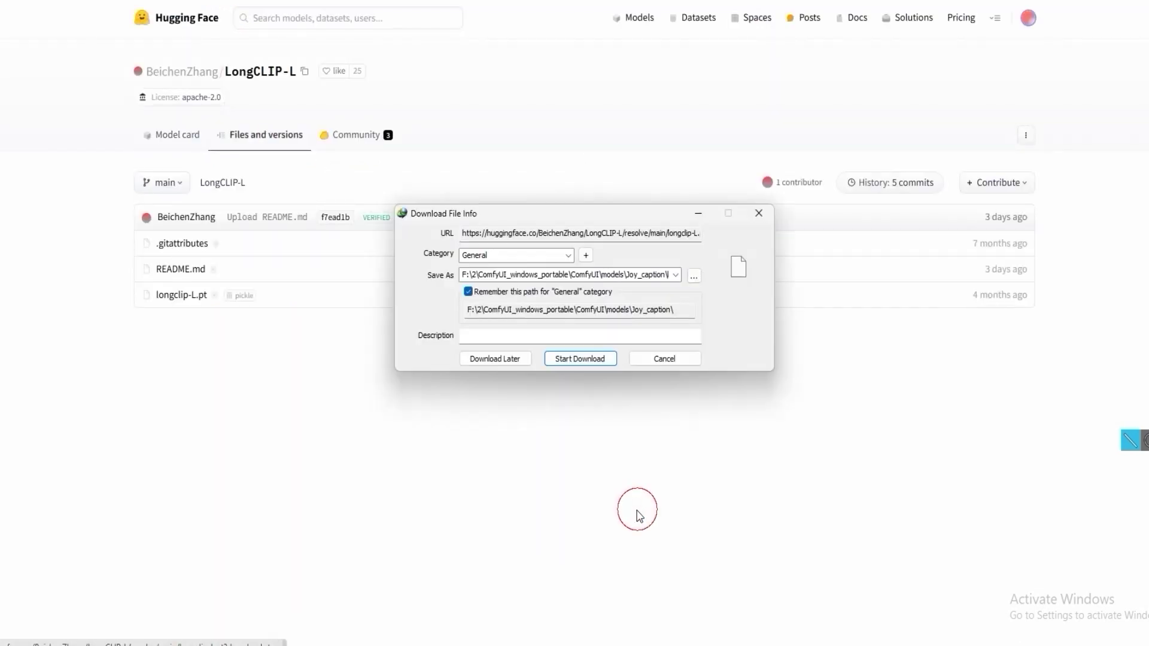
{"action": "left_click", "coordinate": [693, 275]}
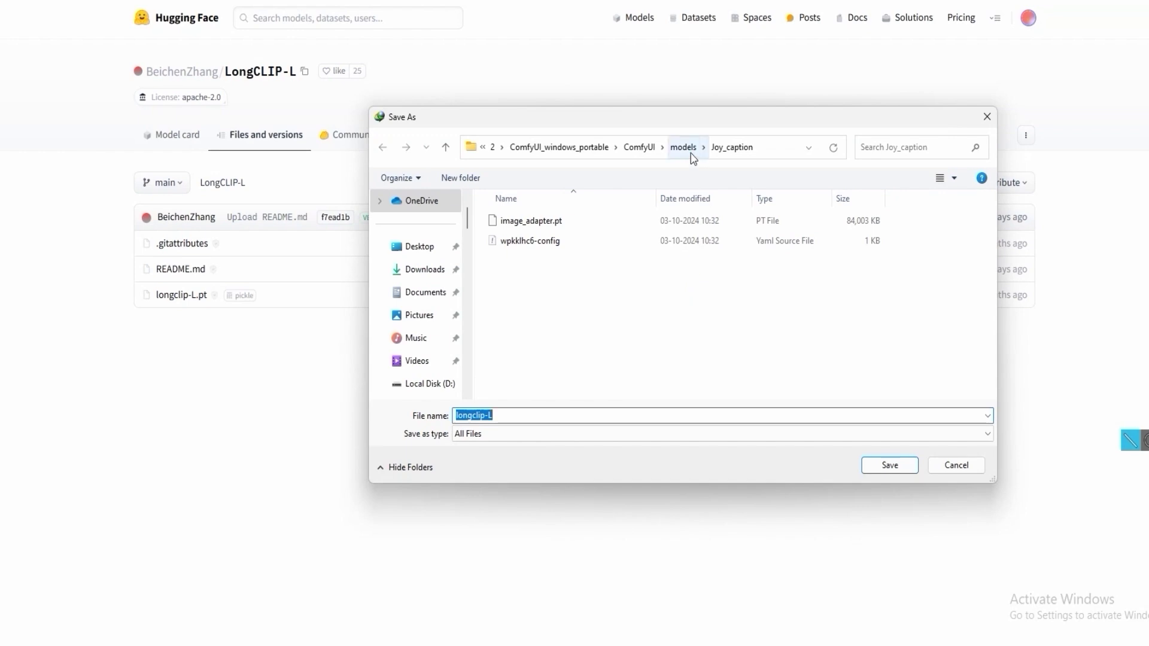
{"action": "left_click", "coordinate": [687, 150]}
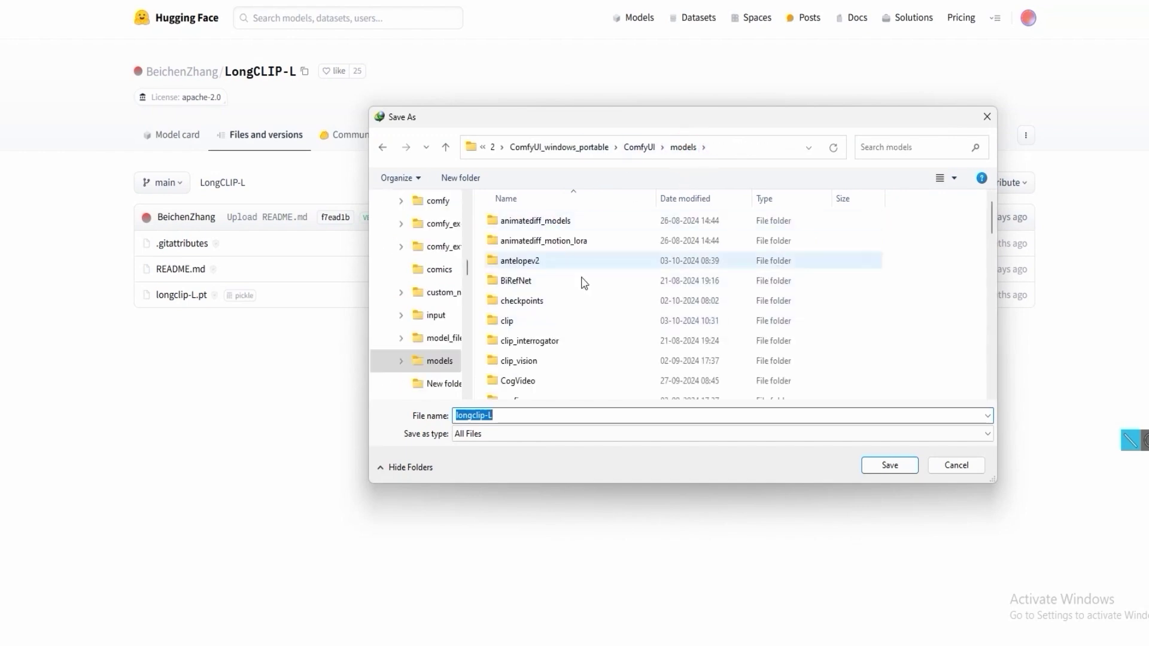
{"action": "left_click", "coordinate": [534, 326]}
{"action": "double_click", "coordinate": [534, 326]}
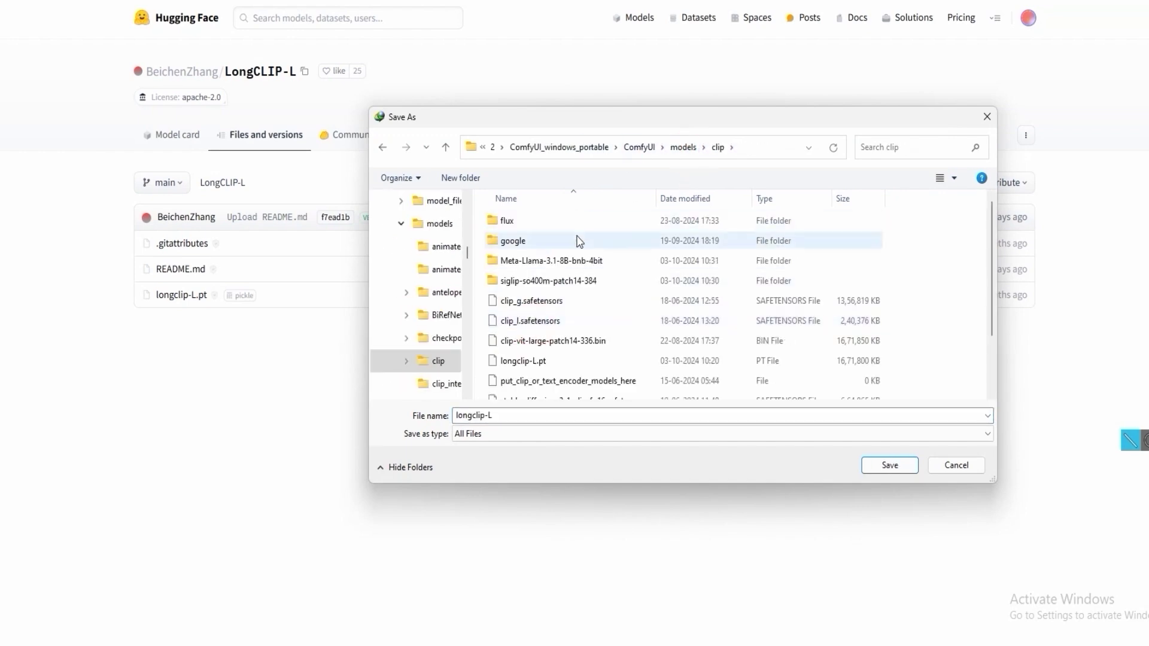
{"action": "left_click", "coordinate": [955, 468]}
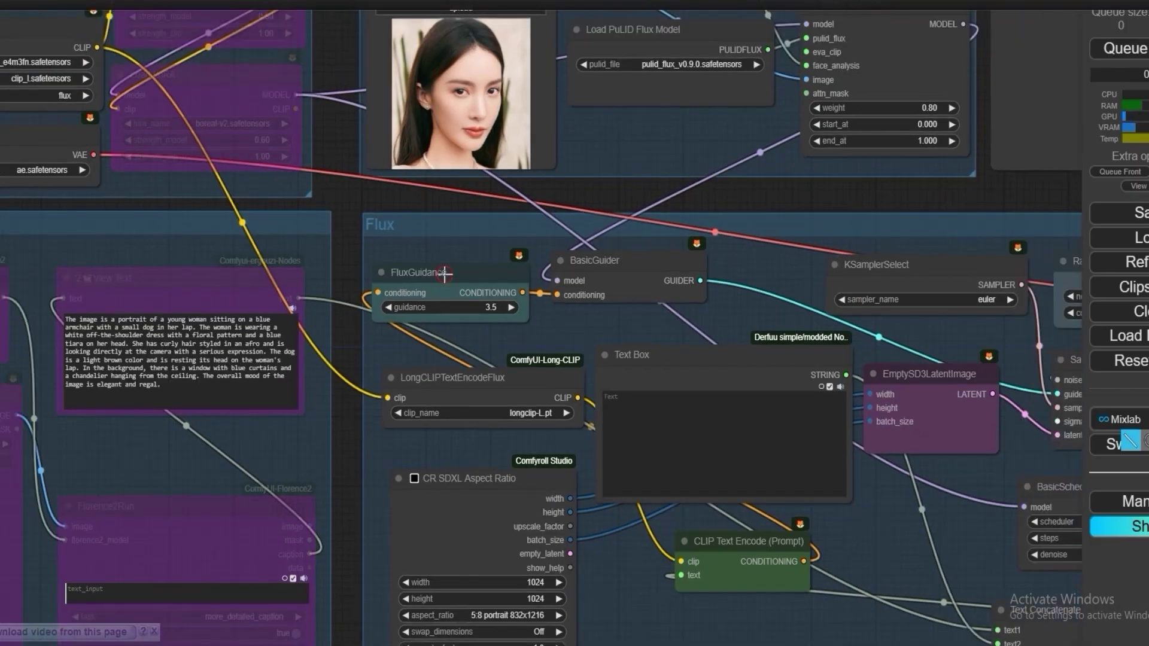
{"action": "left_click", "coordinate": [445, 281]}
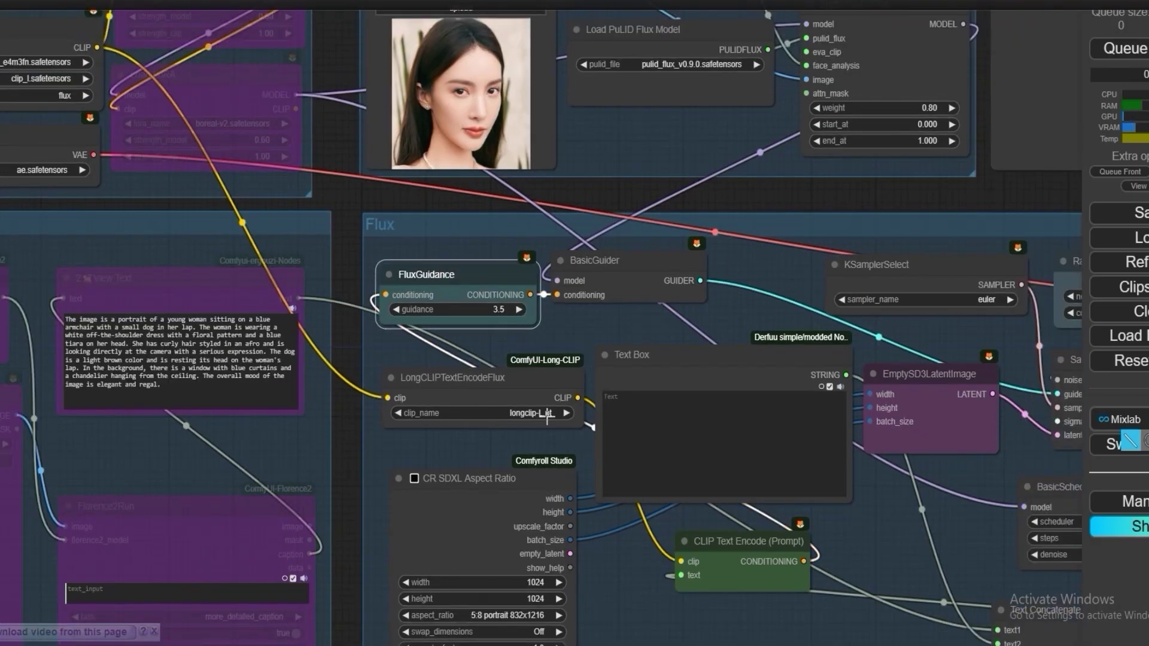
Queue the PuLID-Flux workflow with longclip-L.pt set as clip_name.
{"action": "scroll", "coordinate": [547, 417], "scroll_direction": "up", "scroll_amount": 7}
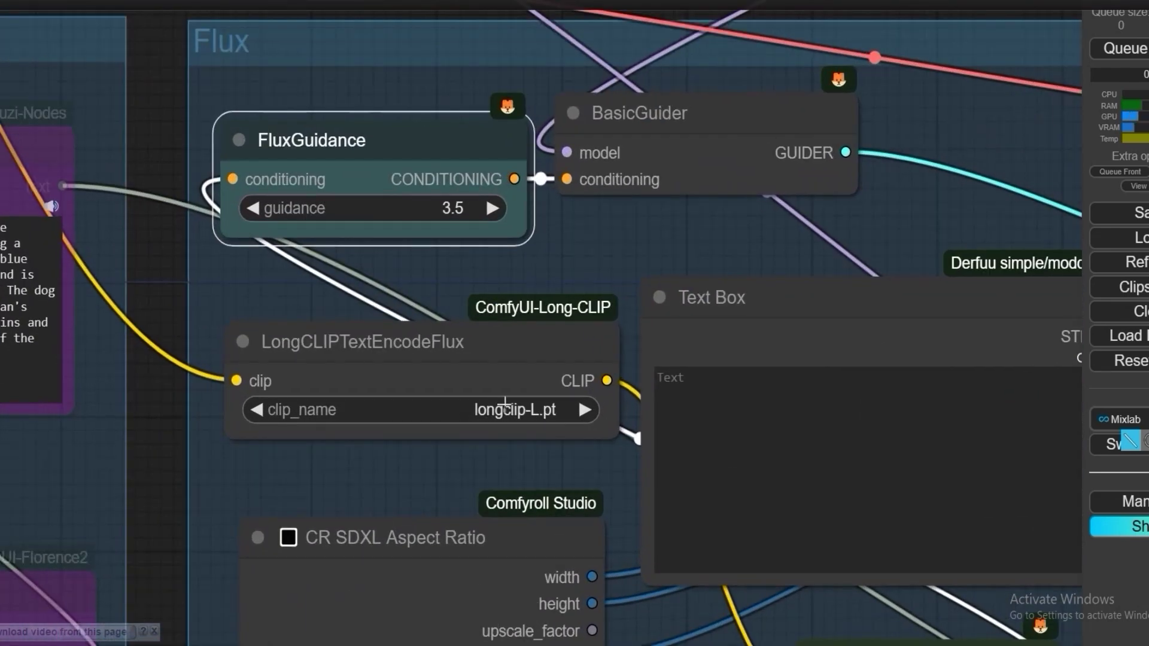
{"action": "scroll", "coordinate": [506, 407], "scroll_direction": "down", "scroll_amount": 4}
{"action": "key", "text": "ctrl+t"}
{"action": "type", "text": "civit"}
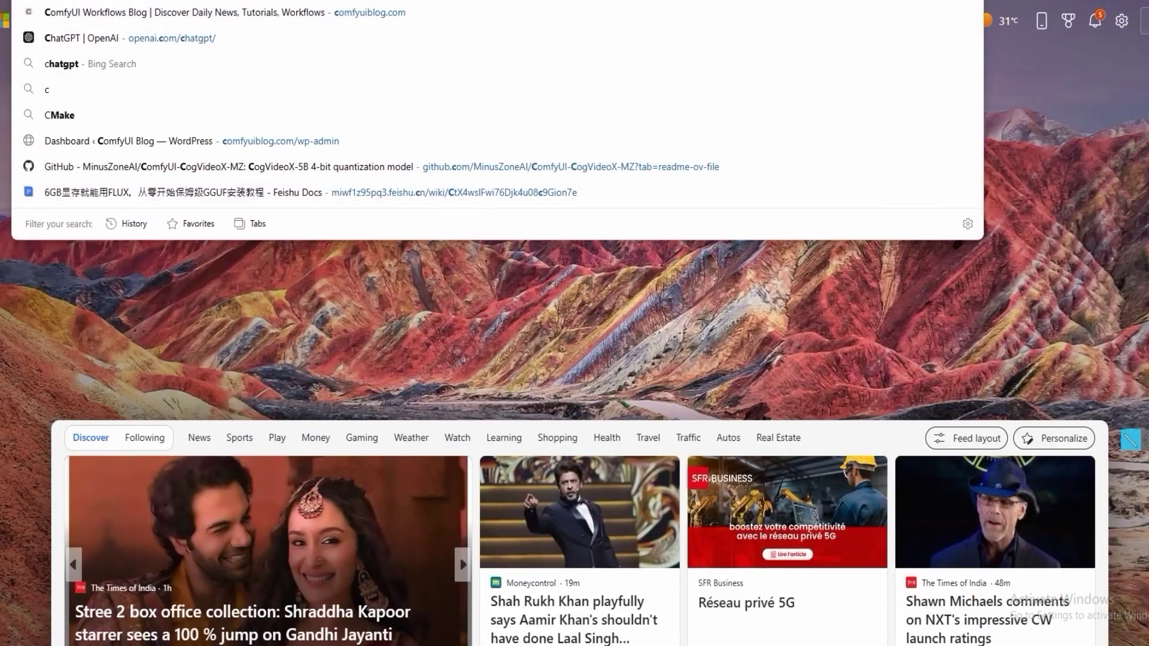
{"action": "key", "text": "Escape"}
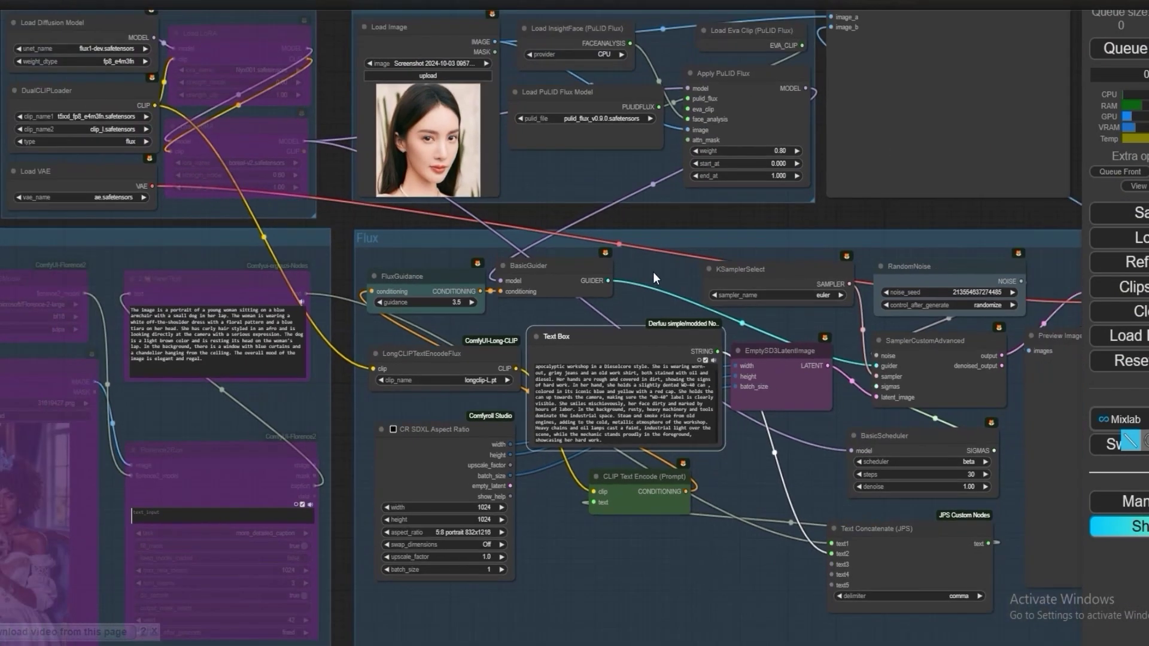
{"action": "left_click_drag", "start_coordinate": [659, 220], "coordinate": [508, 272]}
{"action": "left_click", "coordinate": [1125, 48]}
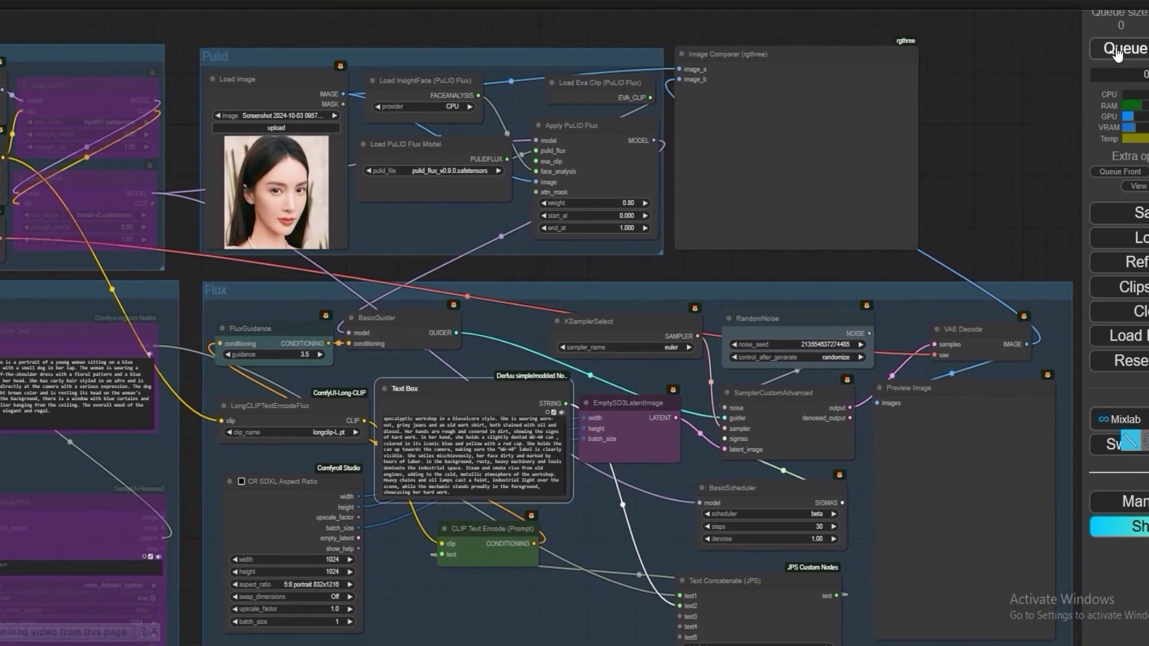
Un-bypass the first Load LoRA node, then bypass it again.
{"action": "left_click_drag", "start_coordinate": [62, 135], "coordinate": [395, 303]}
{"action": "scroll", "coordinate": [394, 303], "scroll_direction": "up", "scroll_amount": 3}
{"action": "scroll", "coordinate": [394, 302], "scroll_direction": "up", "scroll_amount": 3}
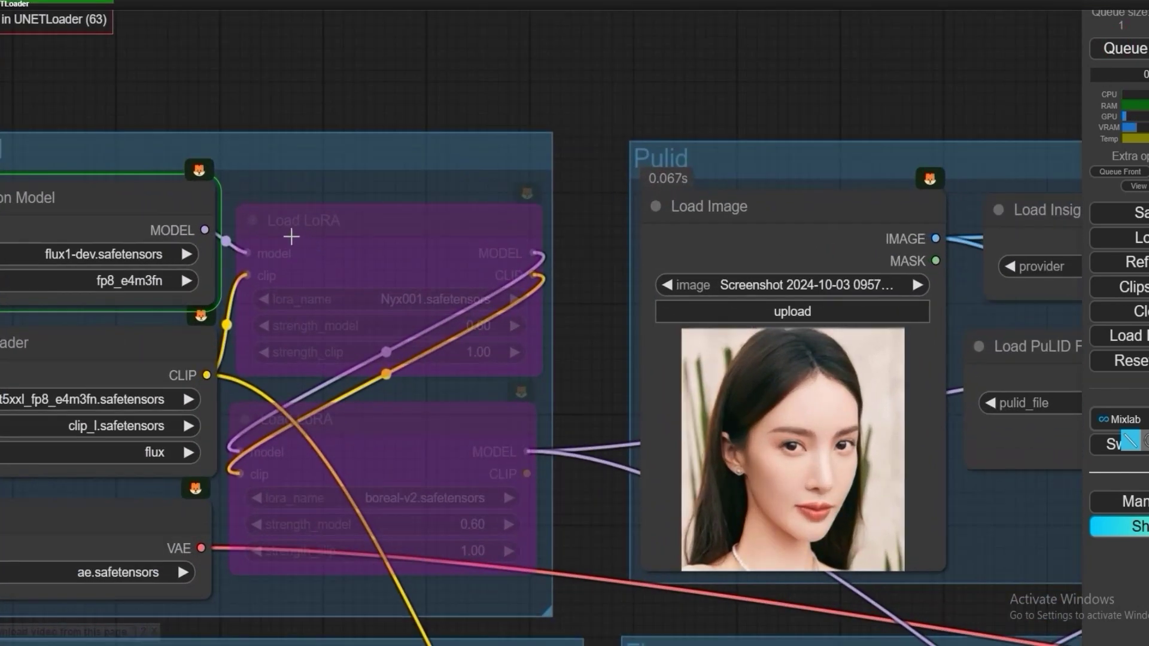
{"action": "mouse_move", "coordinate": [326, 233]}
{"action": "mouse_move", "coordinate": [404, 309]}
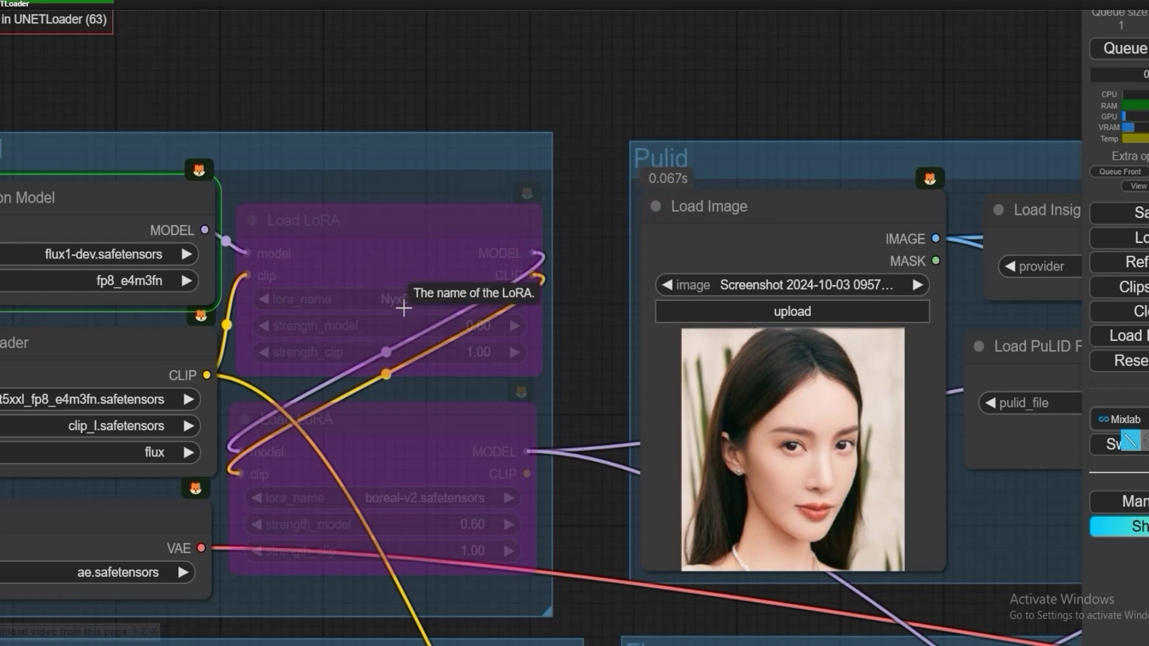
{"action": "right_click", "coordinate": [399, 310]}
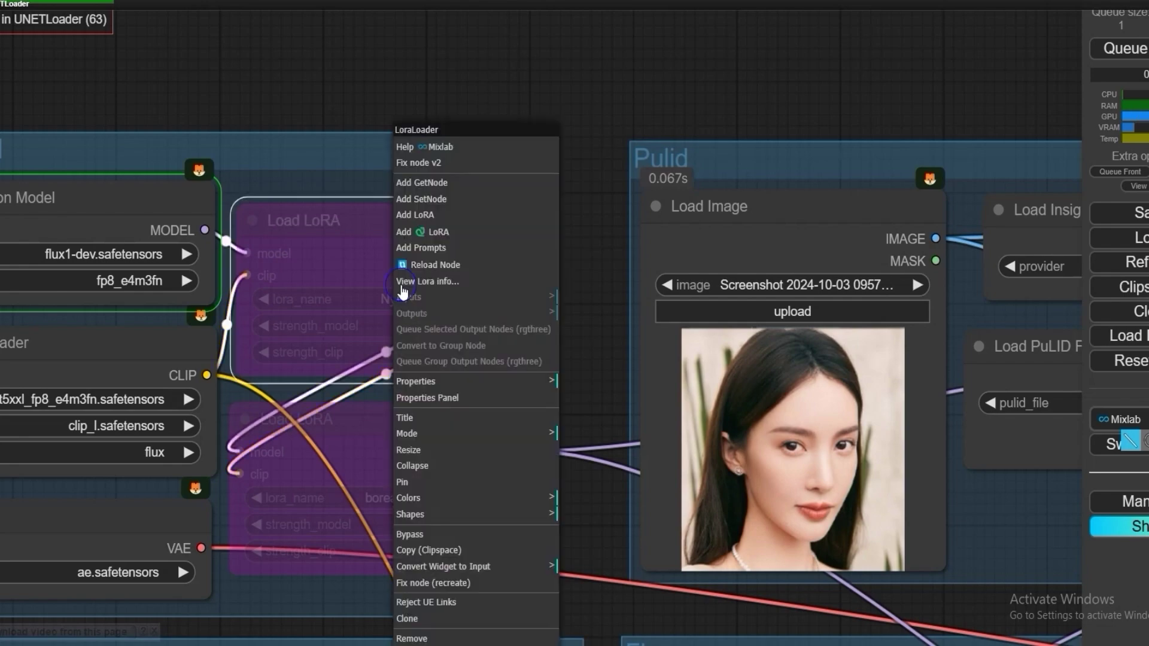
{"action": "left_click", "coordinate": [467, 545]}
{"action": "right_click", "coordinate": [349, 258]}
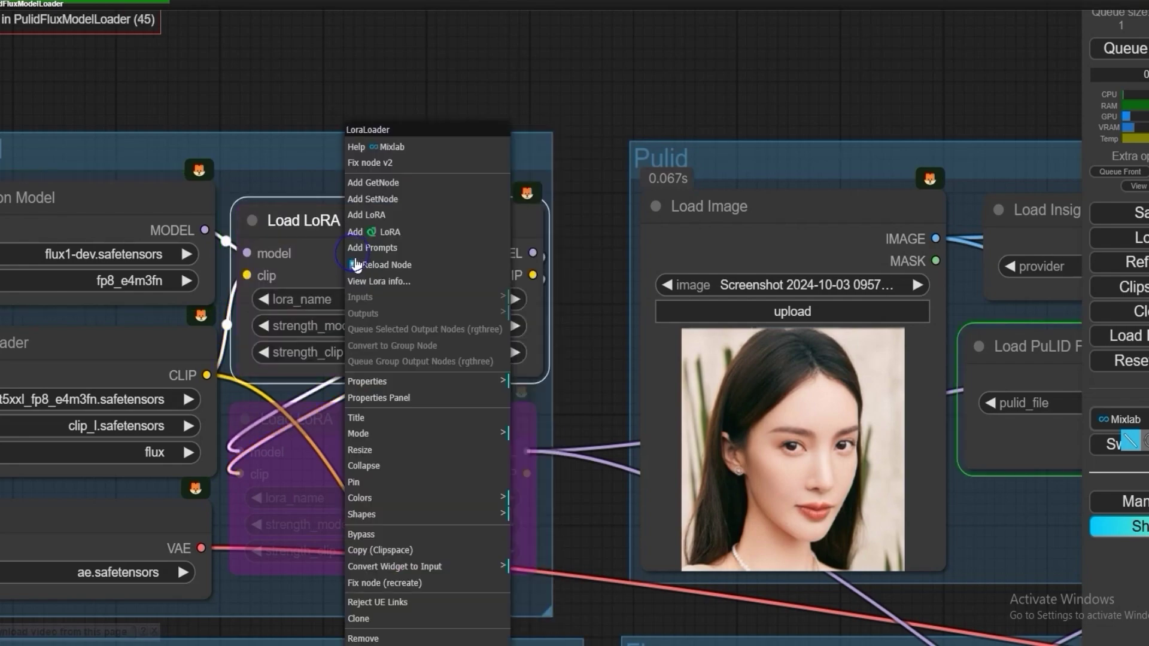
{"action": "left_click", "coordinate": [380, 531]}
{"action": "scroll", "coordinate": [322, 212], "scroll_direction": "down", "scroll_amount": 6}
{"action": "scroll", "coordinate": [322, 212], "scroll_direction": "up", "scroll_amount": 5}
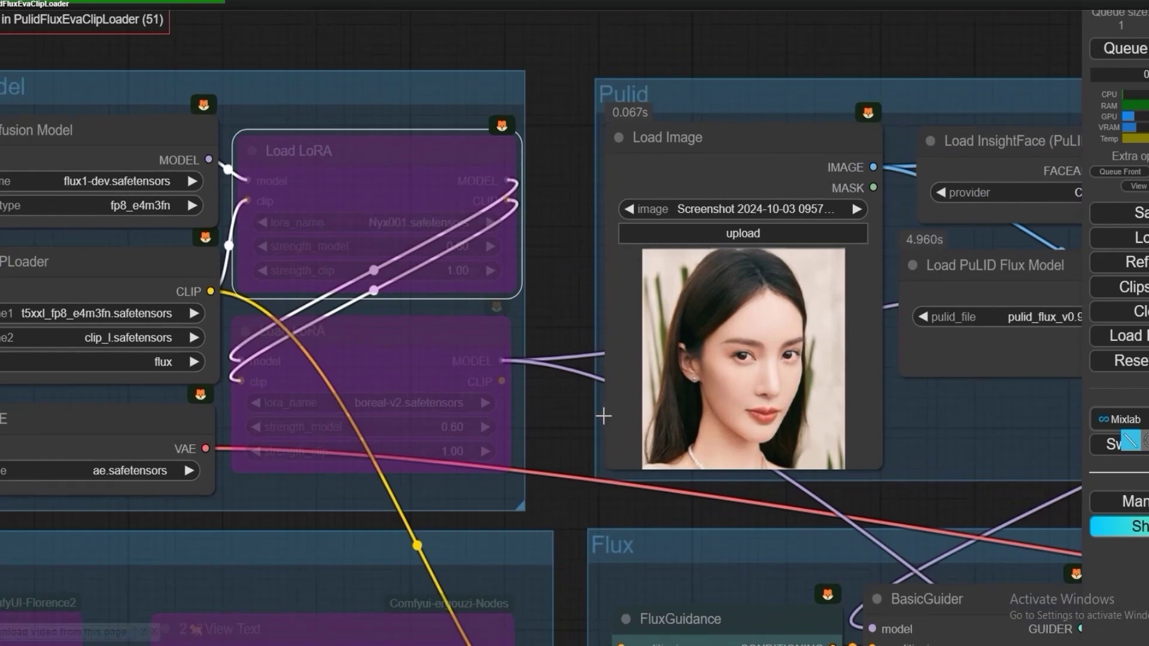
{"action": "scroll", "coordinate": [607, 415], "scroll_direction": "down", "scroll_amount": 5}
Pan to the Preview Image node showing the workshop render and open its context menu.
{"action": "left_click_drag", "start_coordinate": [581, 455], "coordinate": [580, 297]}
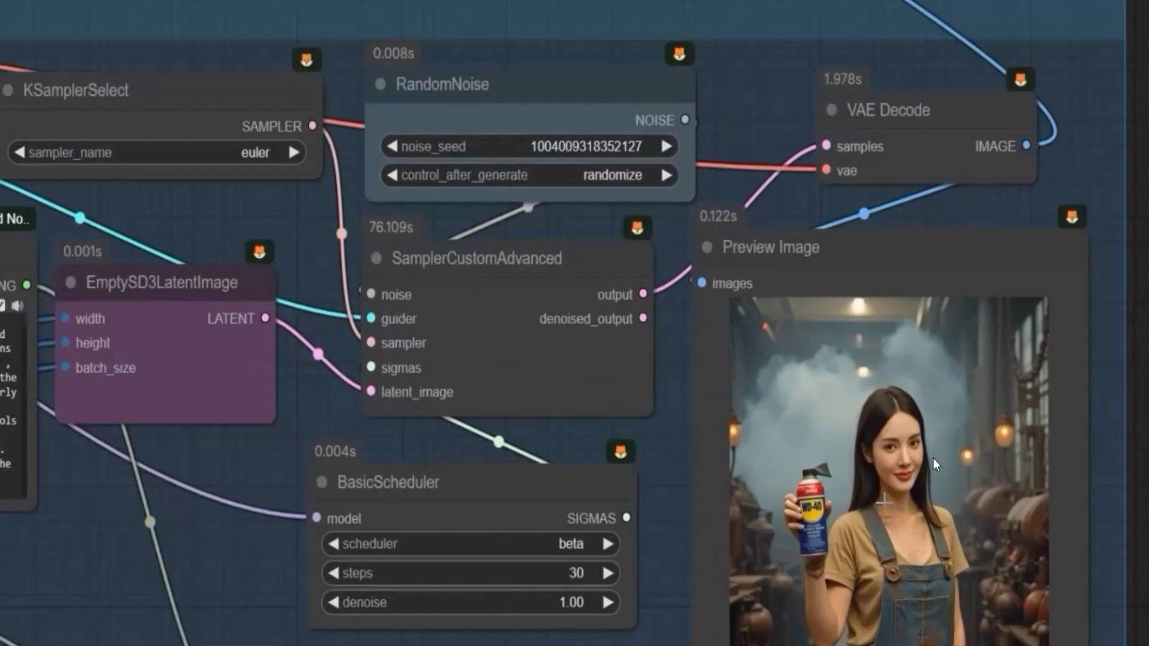
{"action": "right_click", "coordinate": [1005, 464]}
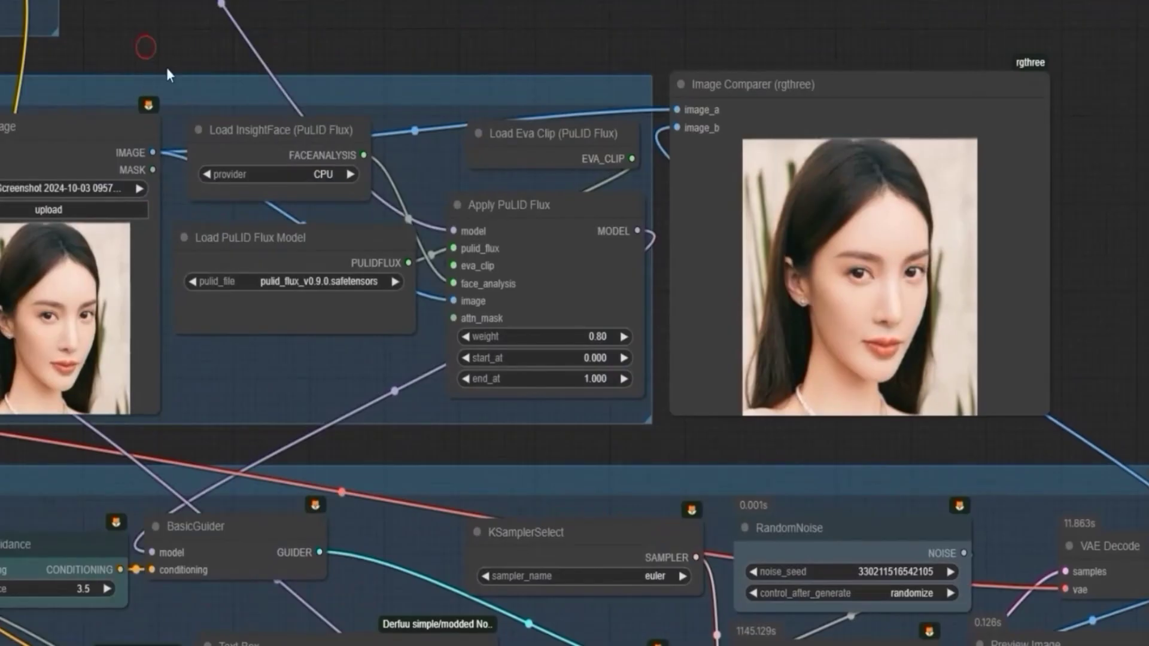
Switch the Model Switch and CR Clip Input Switch in the Low VRAM Use Input 2 group to 1.
{"action": "left_click_drag", "start_coordinate": [166, 67], "coordinate": [795, 477]}
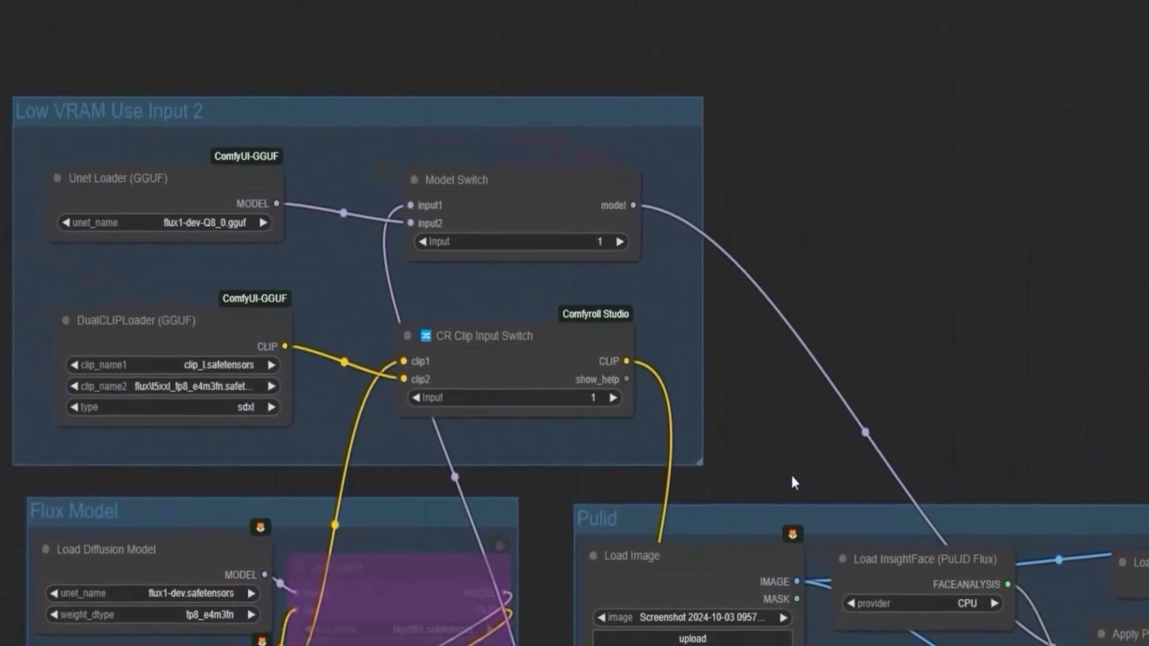
{"action": "scroll", "coordinate": [120, 224], "scroll_direction": "up", "scroll_amount": 3}
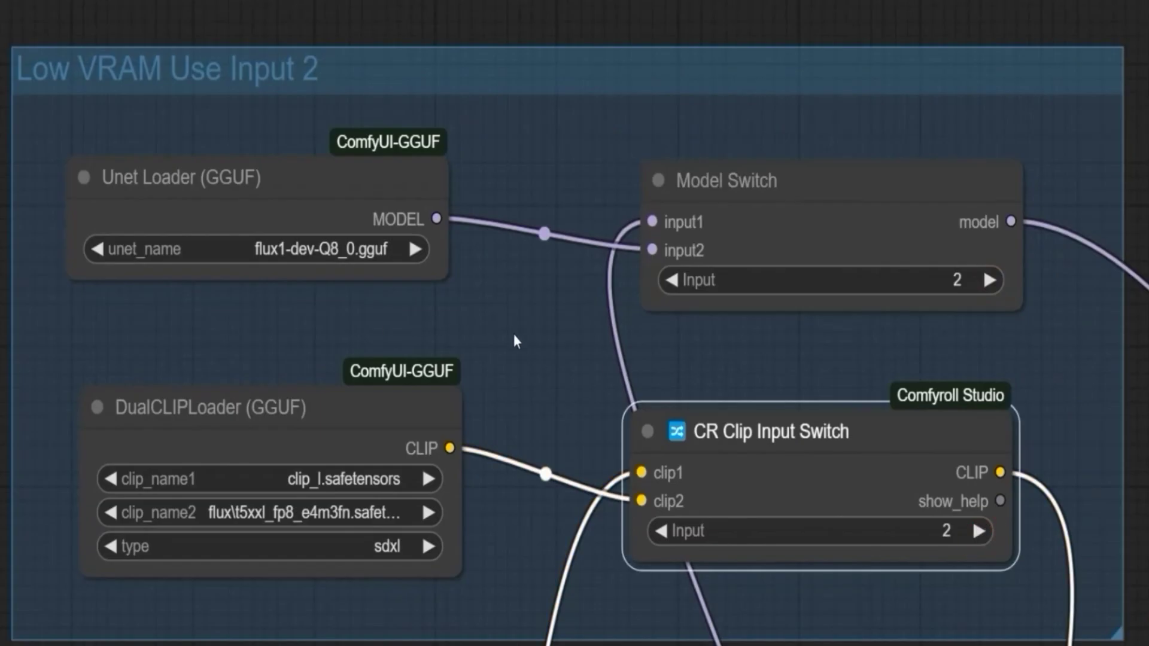
{"action": "left_click", "coordinate": [671, 280]}
{"action": "left_click", "coordinate": [660, 531]}
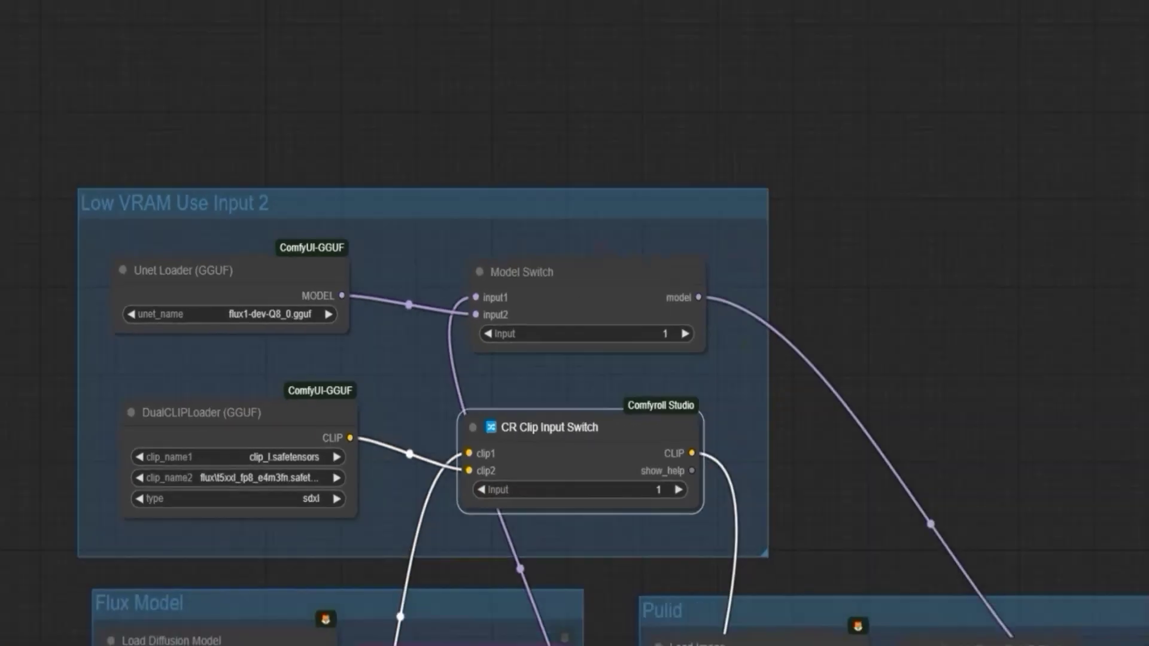
{"action": "left_click_drag", "start_coordinate": [42, 389], "coordinate": [57, 268]}
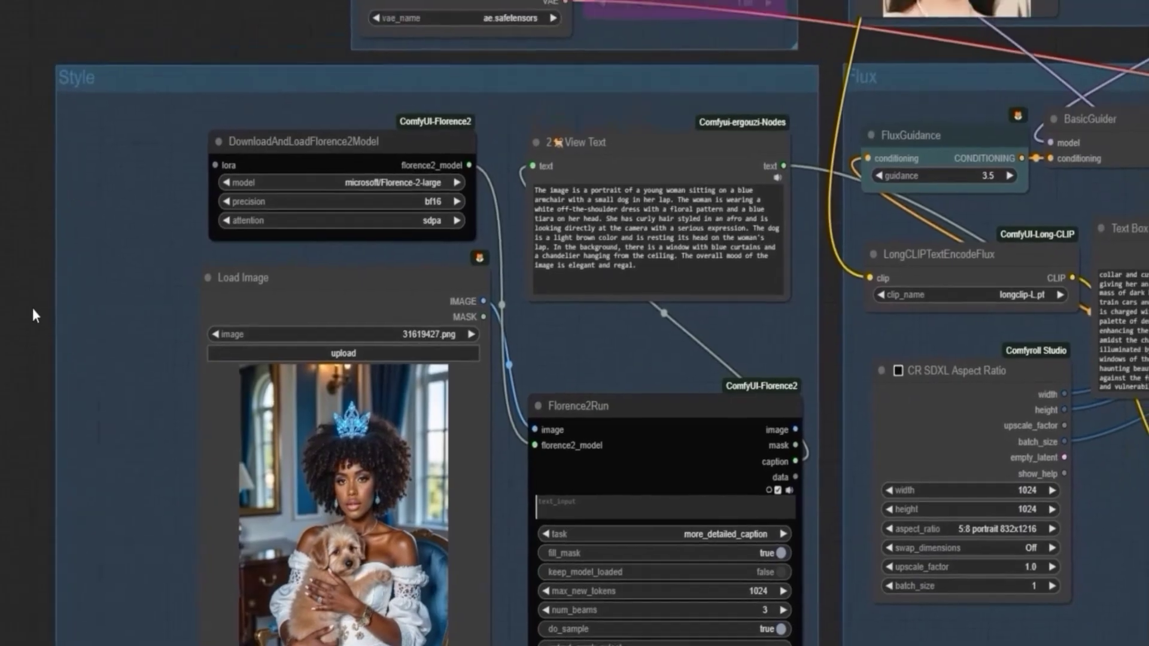
Clear all text from the Text Box prompt so generation uses the Florence2 caption.
{"action": "scroll", "coordinate": [345, 383], "scroll_direction": "up", "scroll_amount": 4}
{"action": "scroll", "coordinate": [347, 382], "scroll_direction": "down", "scroll_amount": 3}
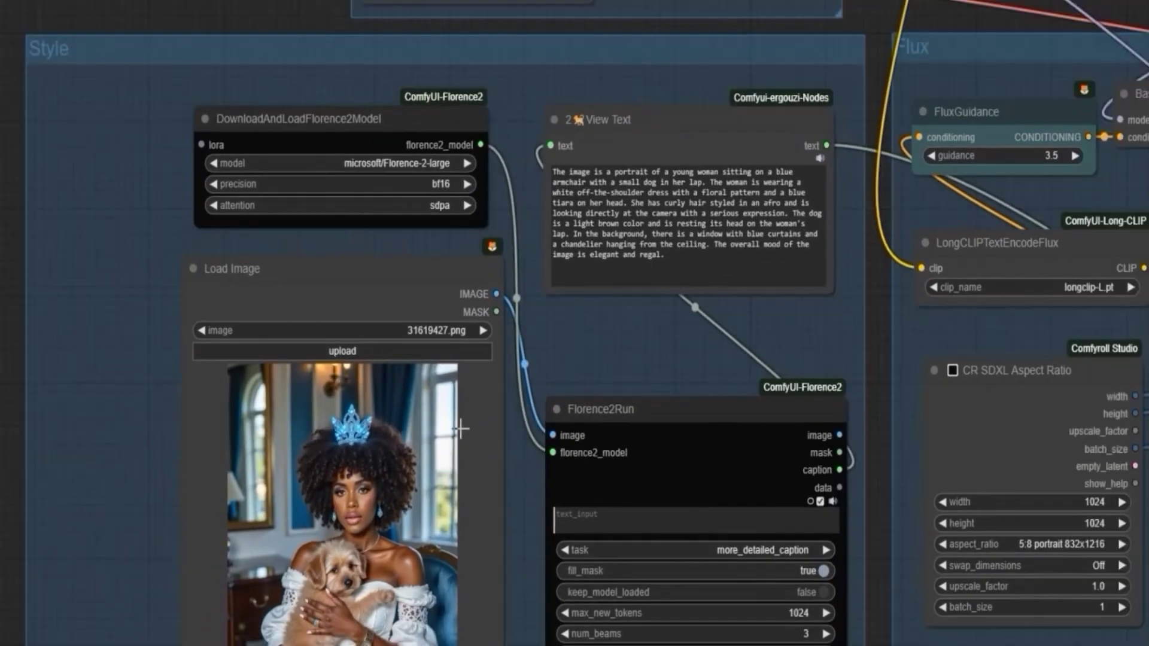
{"action": "scroll", "coordinate": [347, 383], "scroll_direction": "up", "scroll_amount": 2}
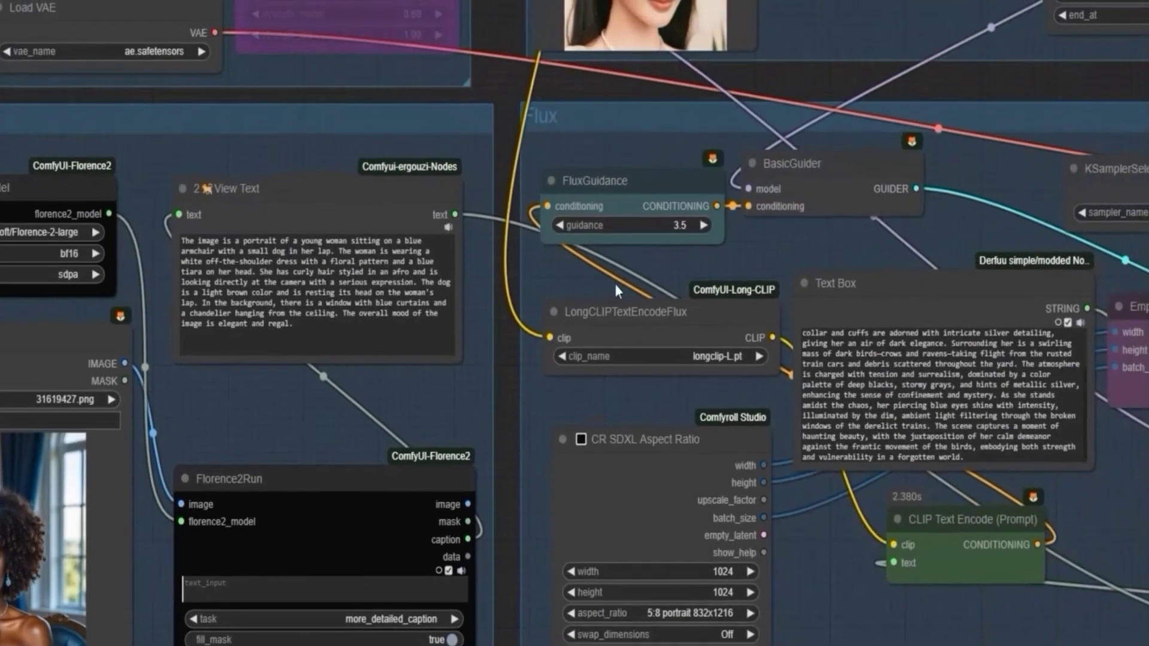
{"action": "left_click", "coordinate": [823, 365]}
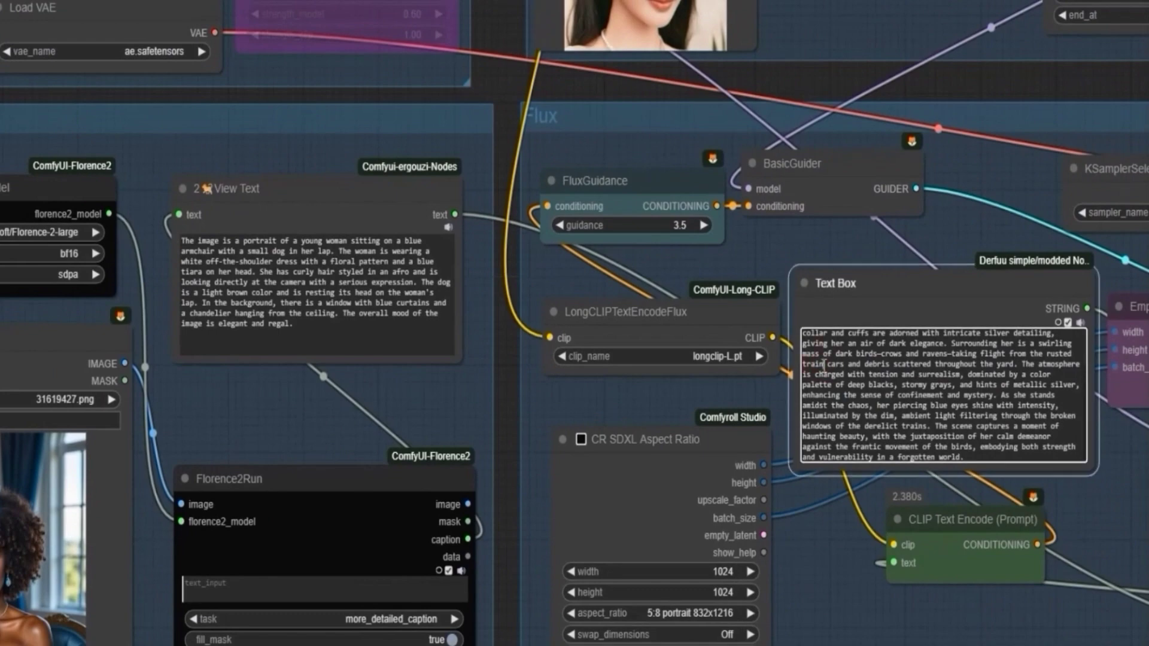
{"action": "key", "text": "ctrl+a"}
{"action": "key", "text": "BackSpace"}
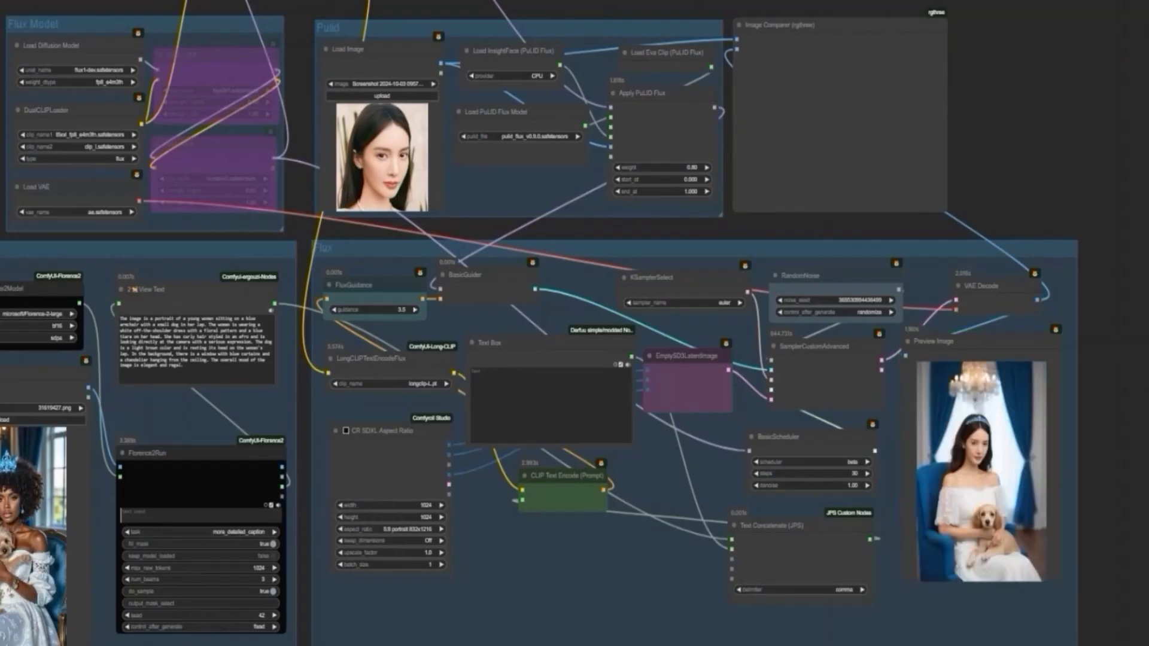
{"action": "scroll", "coordinate": [972, 418], "scroll_direction": "up", "scroll_amount": 4}
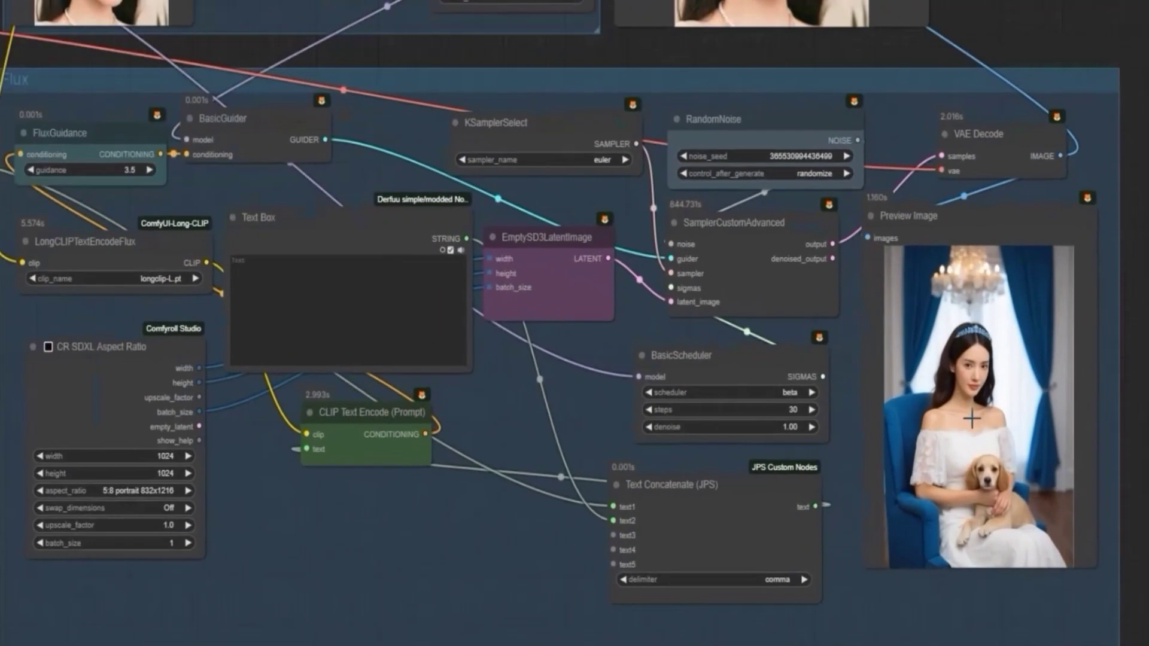